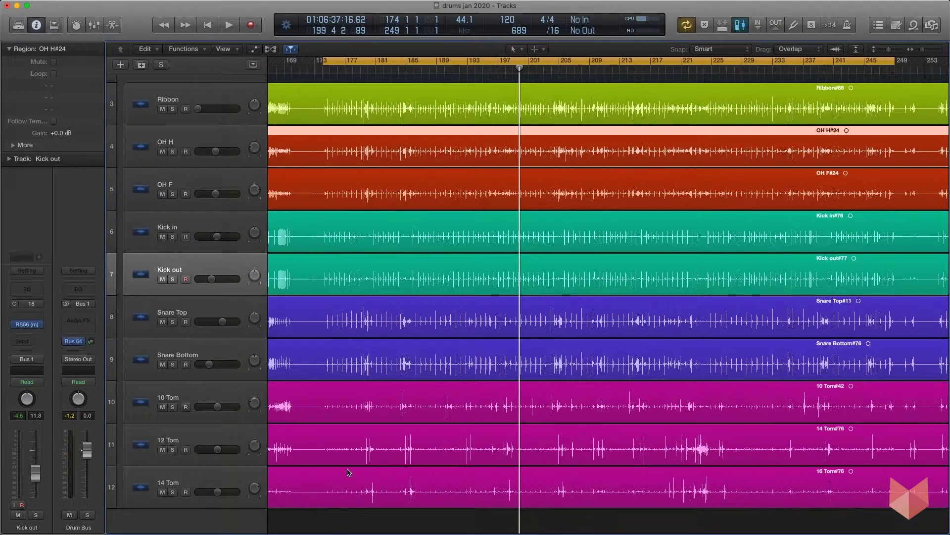
Show the mixer, select the Ribbon channel, raise Stereo Out to 6.0 dB and clear peaks.
key("x")
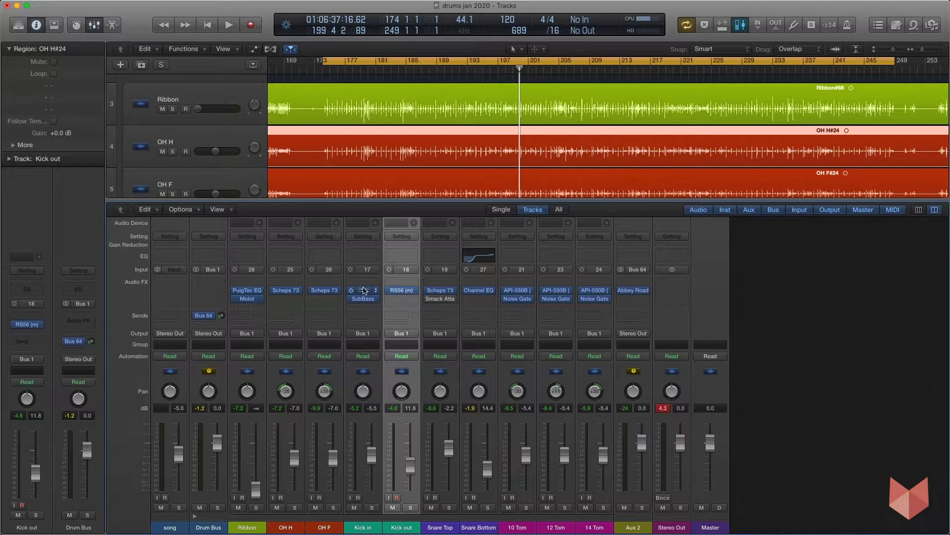
left_click(429, 302)
left_click(244, 528)
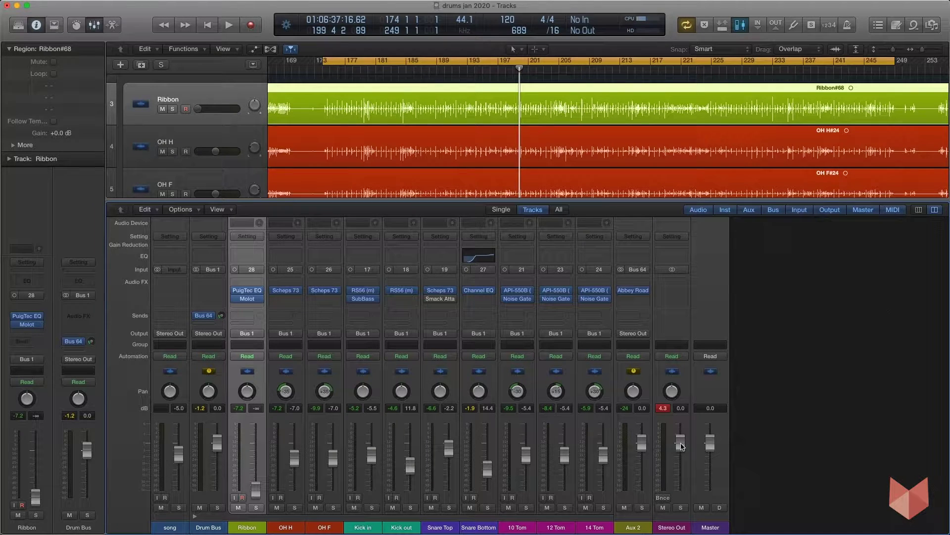
left_click_drag(682, 445, 681, 424)
left_click(663, 408)
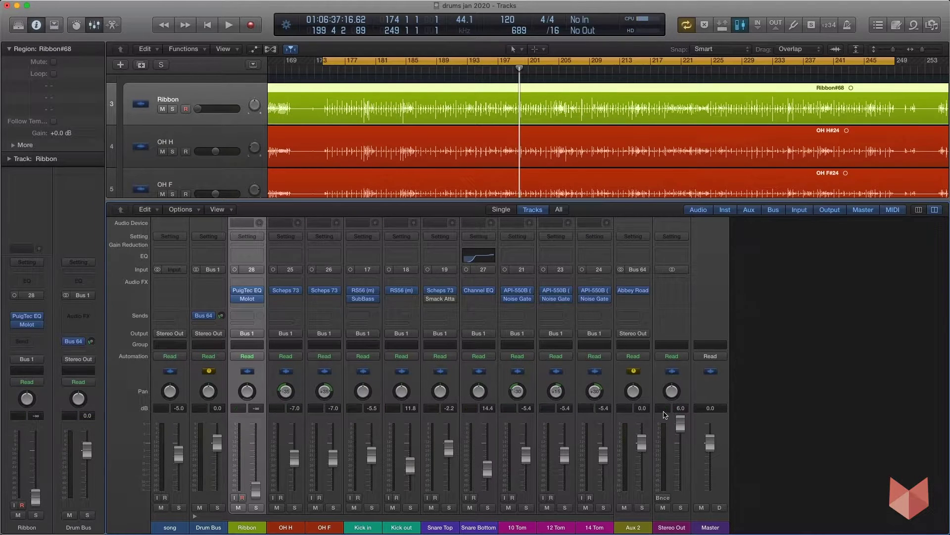
Play the drums to check levels, then reset Stereo Out to 0.0 dB and clear peaks.
key("space")
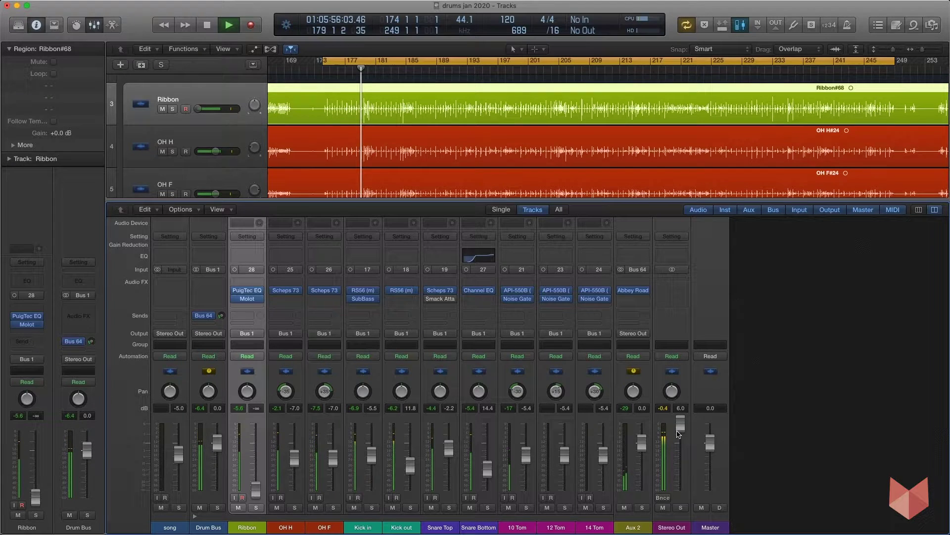
key("space")
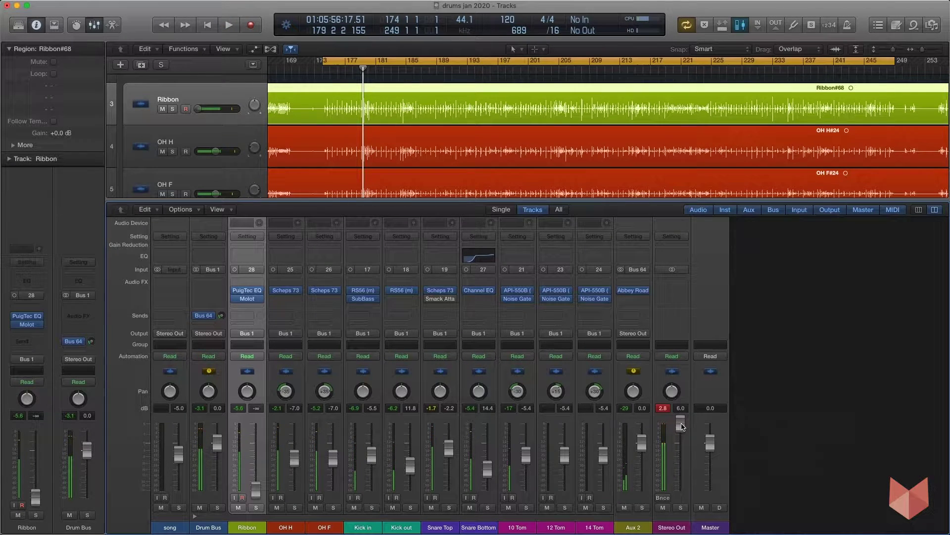
left_click(683, 426, "alt")
left_click(662, 408)
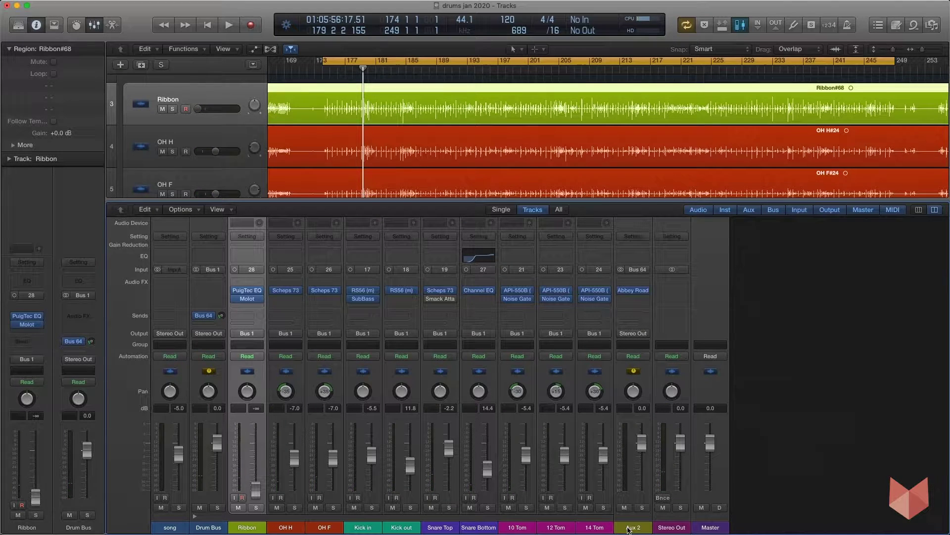
Select the 14 Tom and Drum Bus channels, then open and close Aux 2's Abbey Road Plates reverb.
left_click(595, 528)
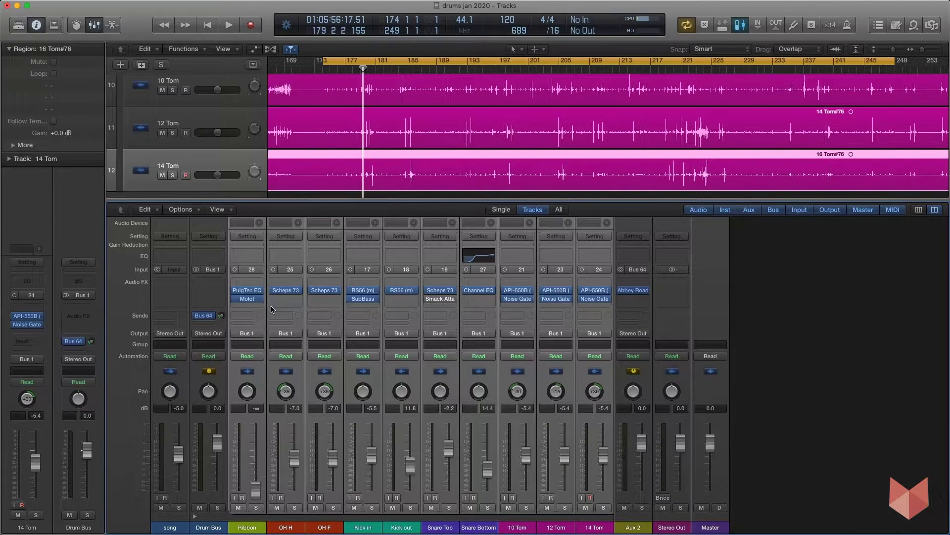
left_click(204, 528)
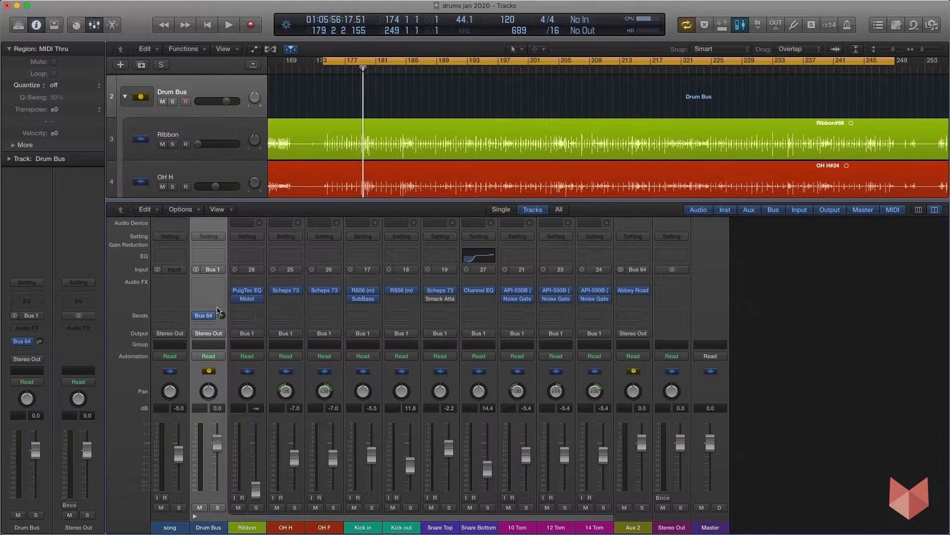
left_click(634, 292)
left_click_drag(97, 48, 341, 127)
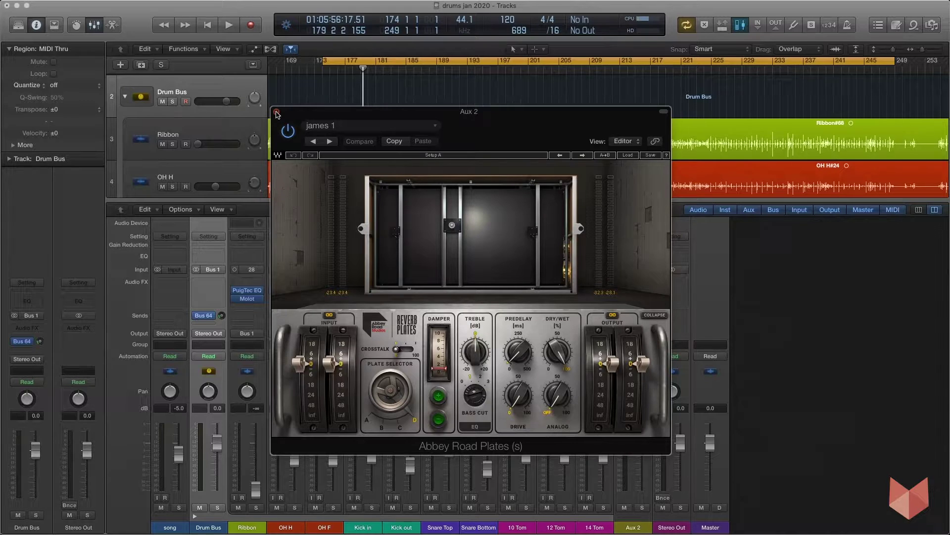
left_click(276, 112)
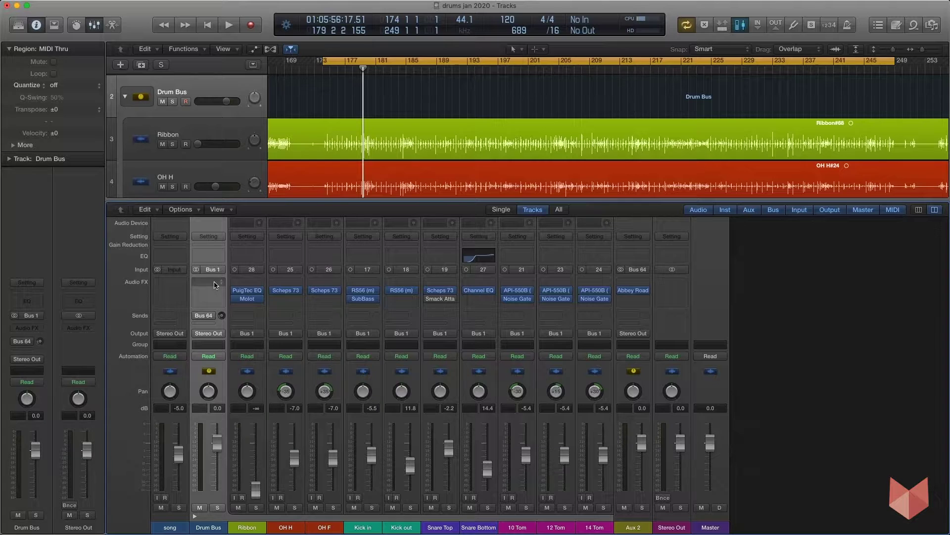
Insert a stereo Compressor (Dynamics > Compressor) on the Drum Bus.
left_click(214, 285)
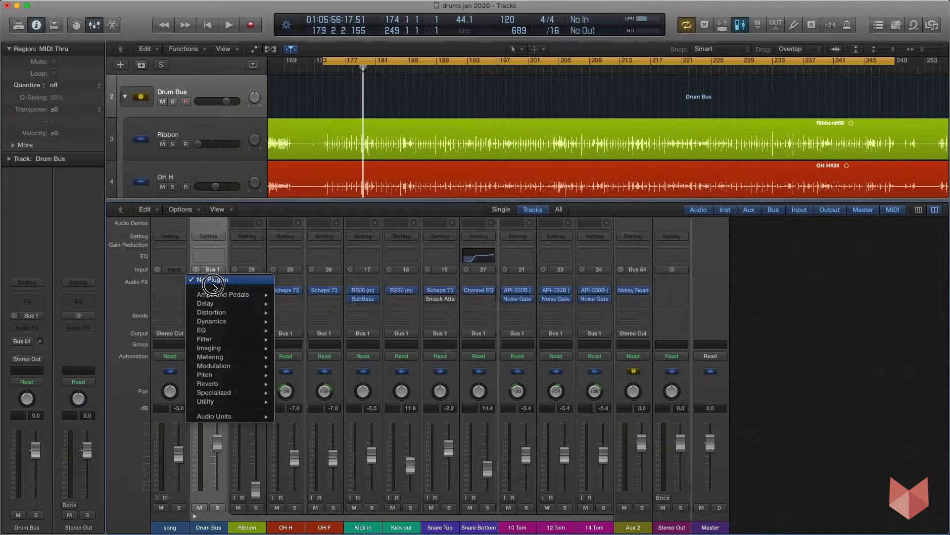
mouse_move(247, 321)
mouse_move(290, 330)
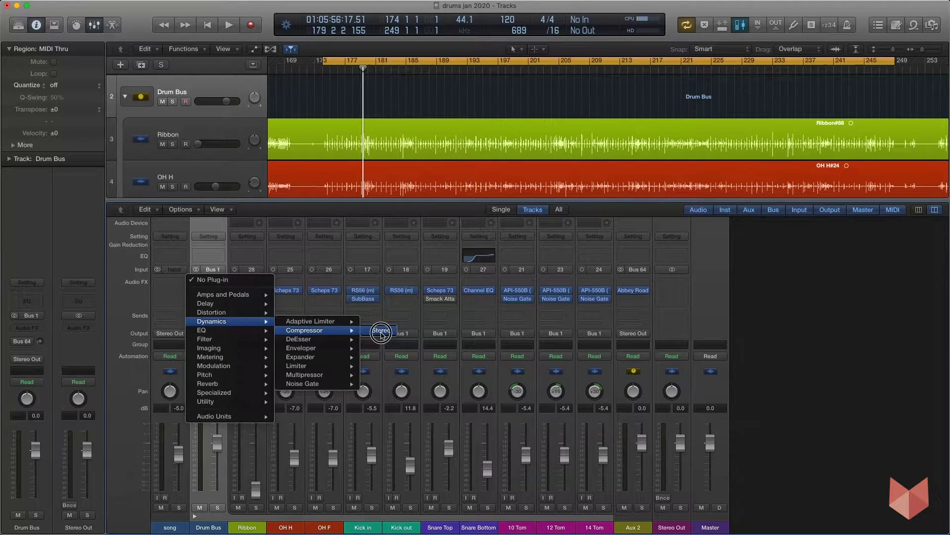
left_click(378, 330)
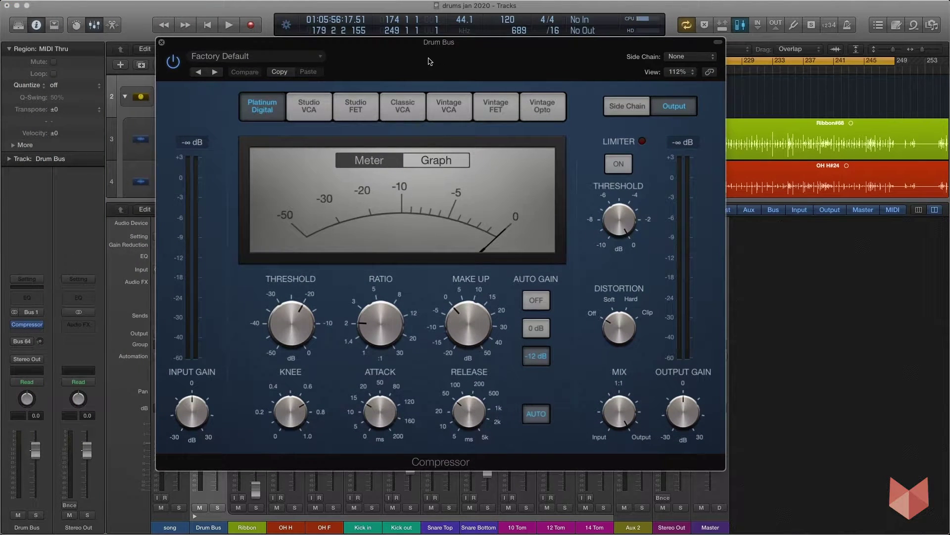
left_click_drag(430, 62, 448, 103)
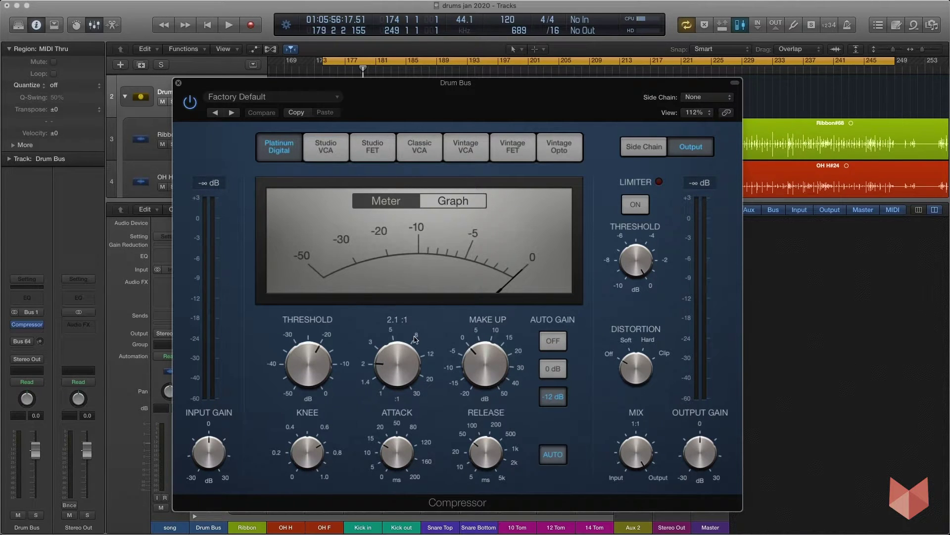
During playback, raise the compressor ratio to 3.1:1 and lower the threshold.
key("space")
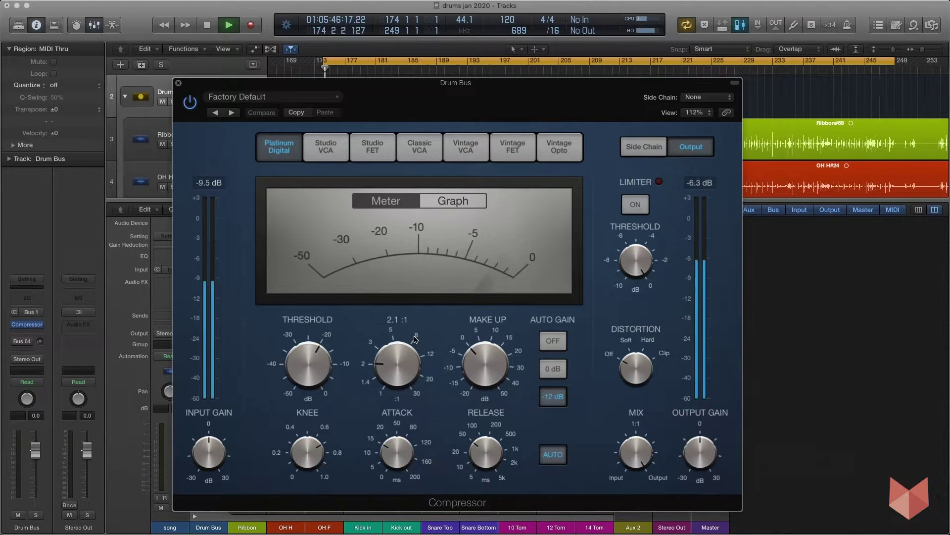
left_click_drag(388, 366, 387, 351)
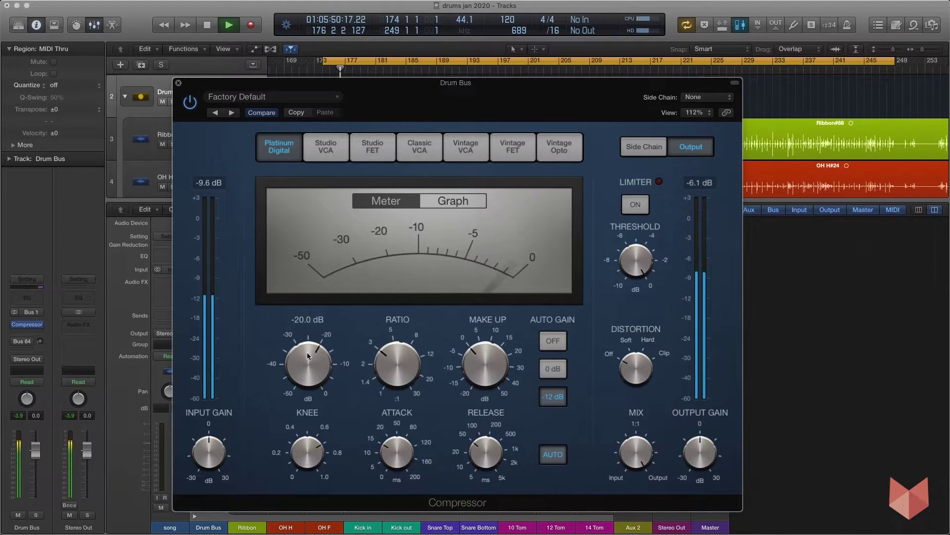
left_click_drag(307, 353, 309, 377)
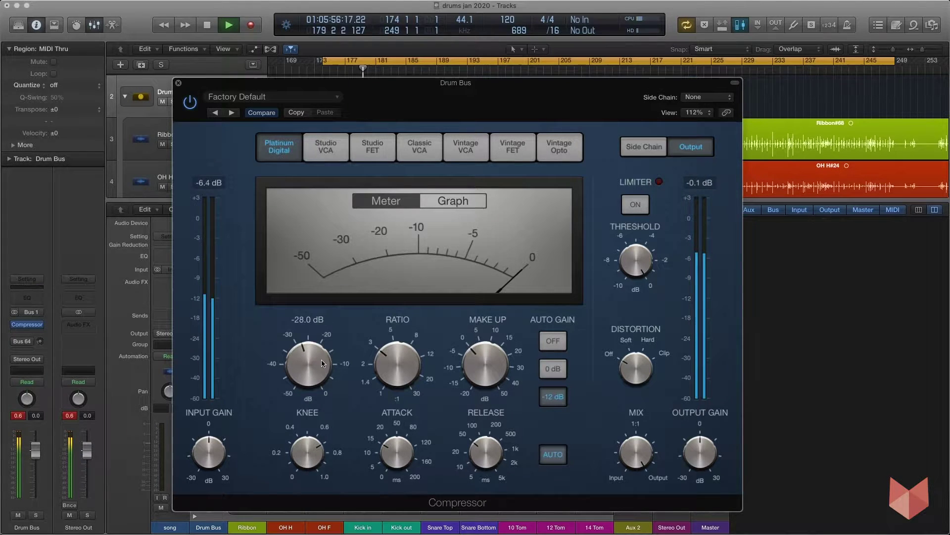
Show the compression graph, set the knee to 0.2 and turn Auto Gain off.
left_click(418, 204)
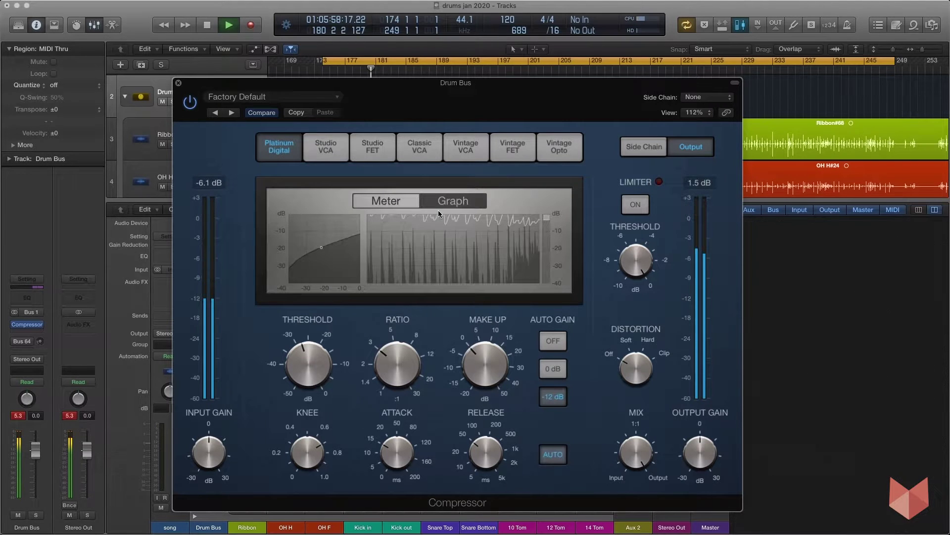
left_click(305, 454)
left_click_drag(305, 453, 303, 479)
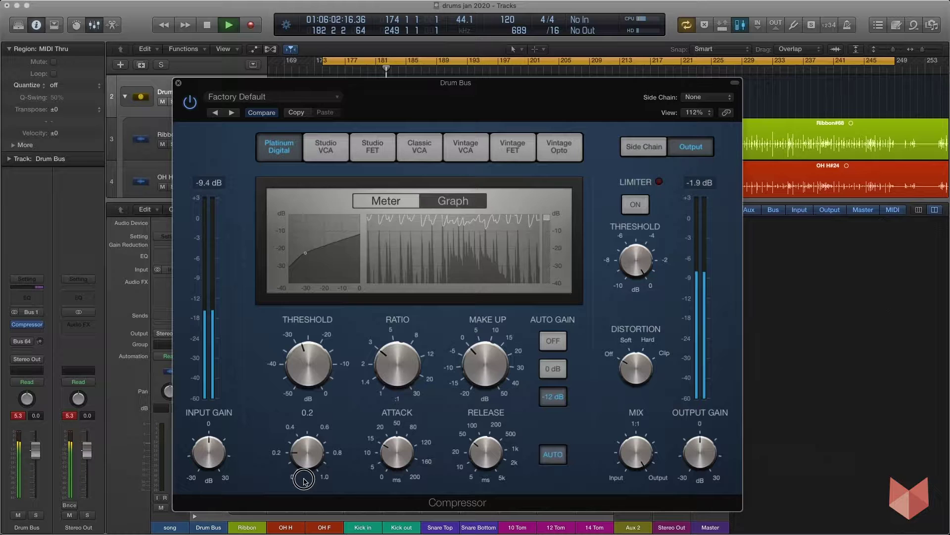
left_click(553, 343)
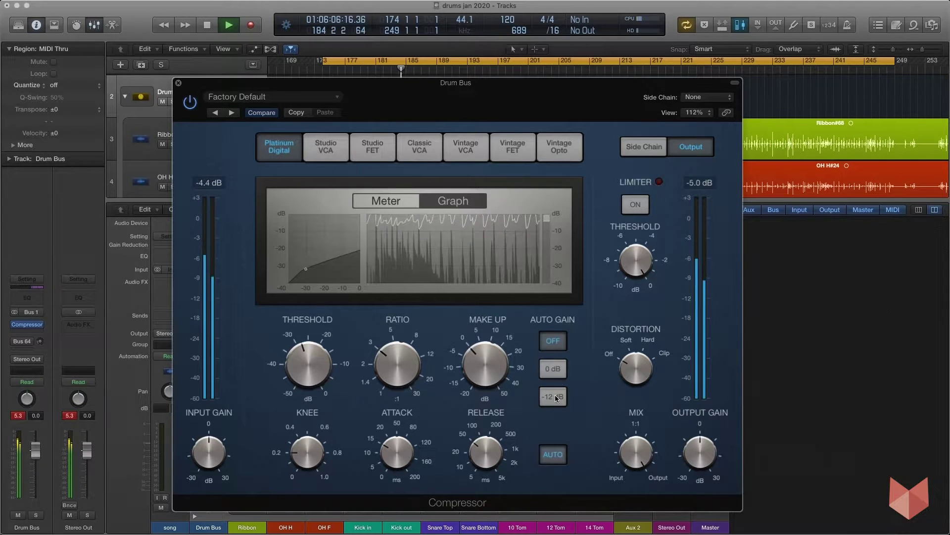
Set attack to about 19.5 ms, lengthen the release and turn off automatic release.
left_click_drag(392, 444, 392, 444)
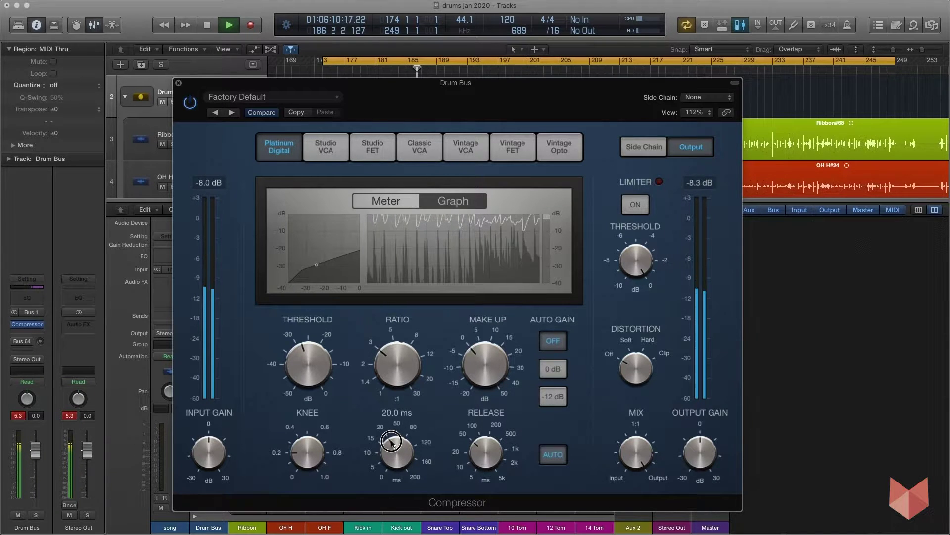
left_click_drag(485, 453, 483, 448)
left_click(484, 452)
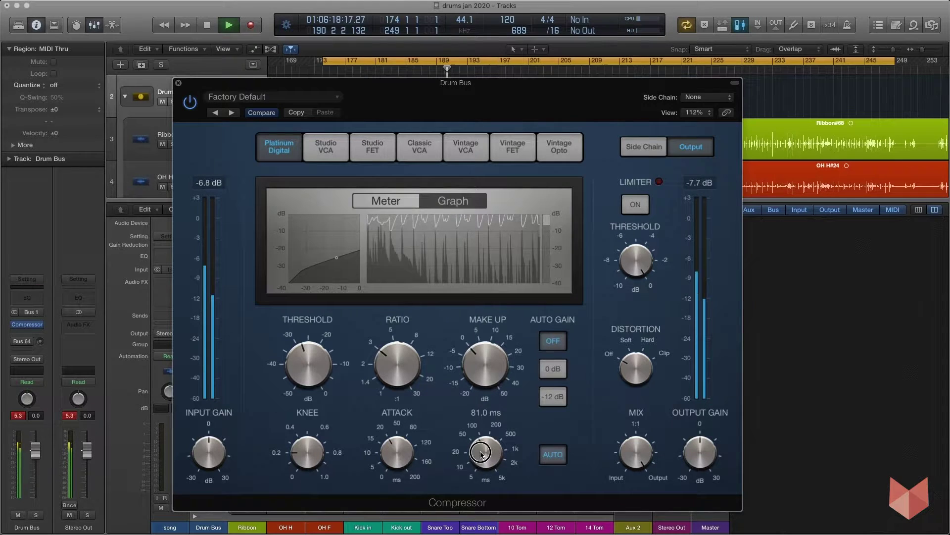
left_click(555, 454)
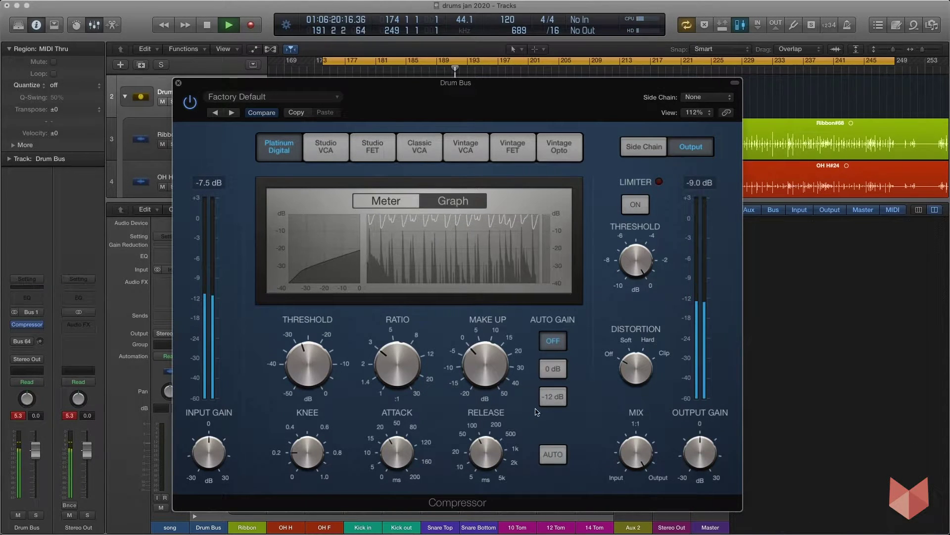
Raise the compressor output gain to +5.5 dB and reset the Drum Bus peak readout.
left_click_drag(593, 111, 561, 99)
left_click_drag(667, 432, 666, 430)
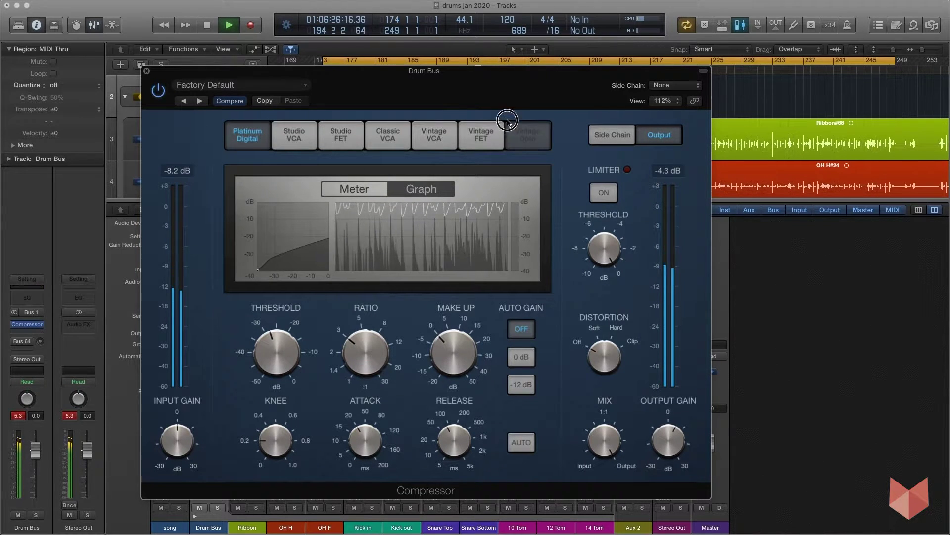
left_click_drag(508, 71, 614, 61)
left_click(199, 409)
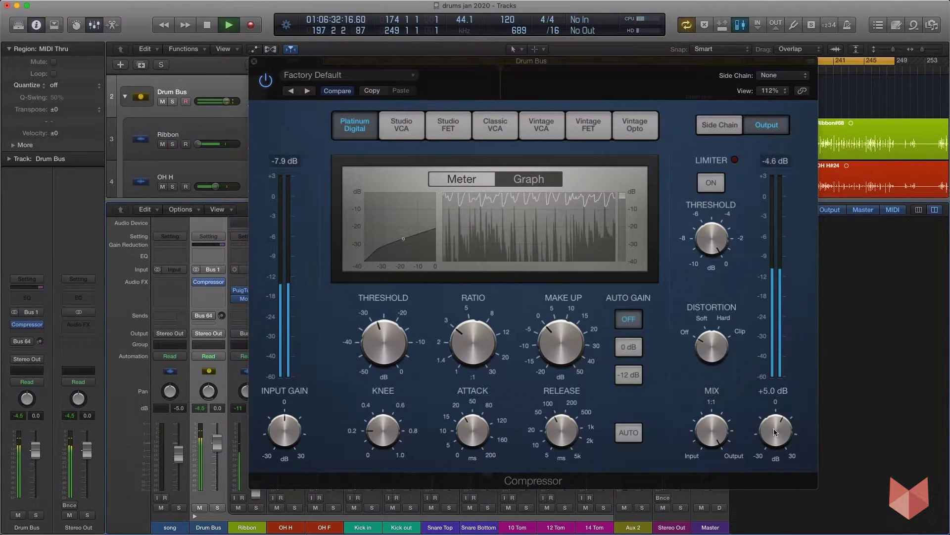
mouse_move(774, 429)
left_mouse_down()
mouse_move(779, 441)
mouse_move(774, 423)
left_mouse_up()
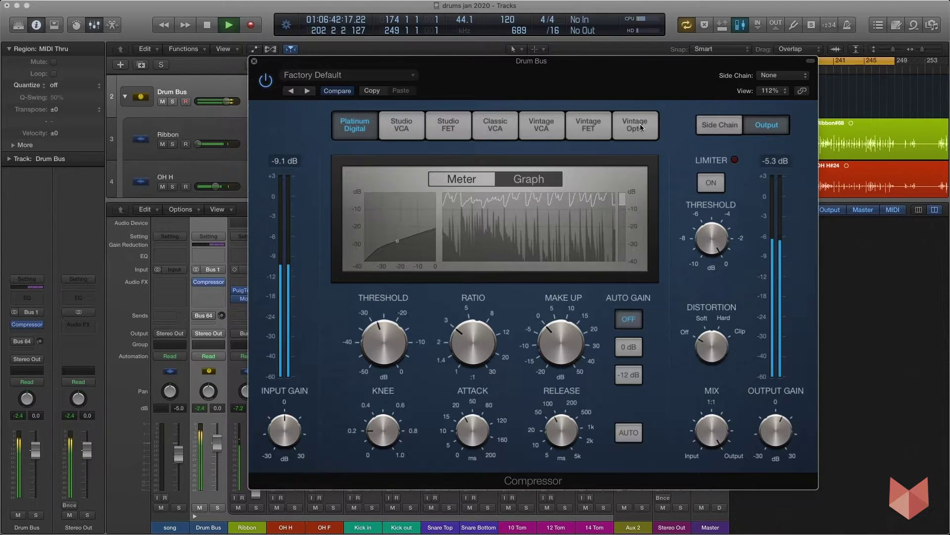
Audition the Studio VCA through Vintage Opto compressor models, settling on Vintage VCA.
left_click(407, 124)
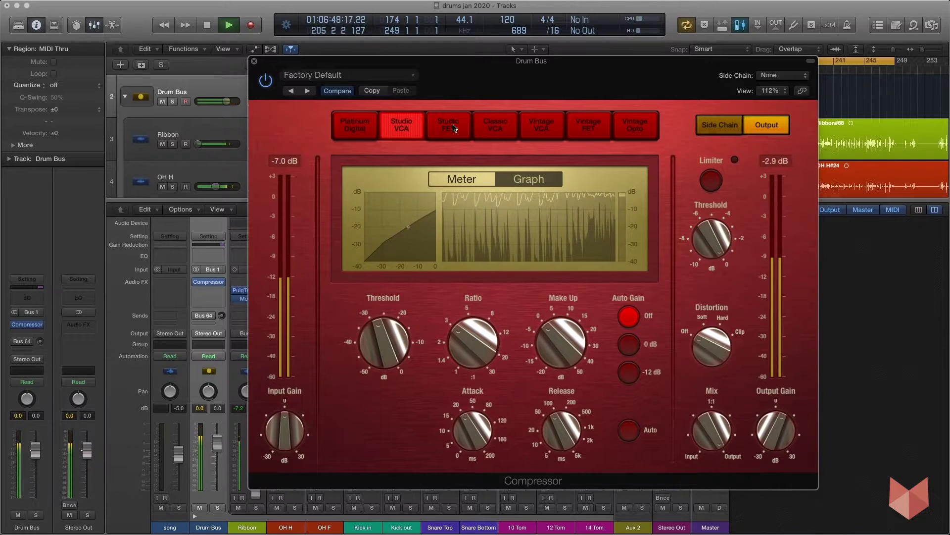
left_click(453, 127)
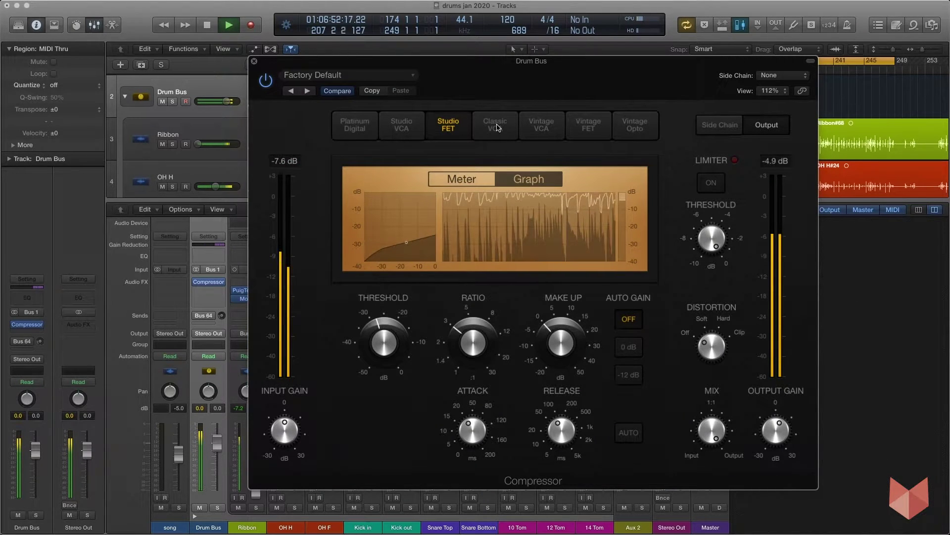
left_click(496, 126)
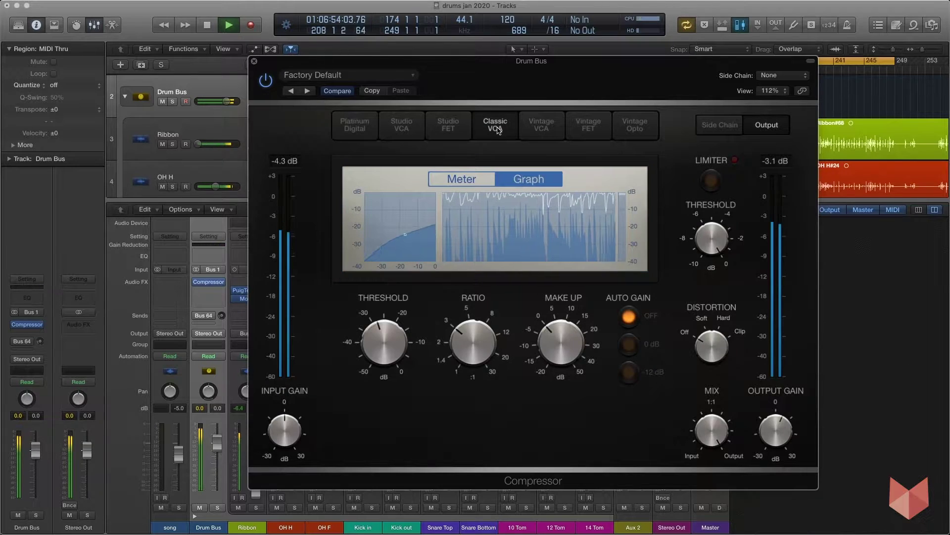
left_click(542, 127)
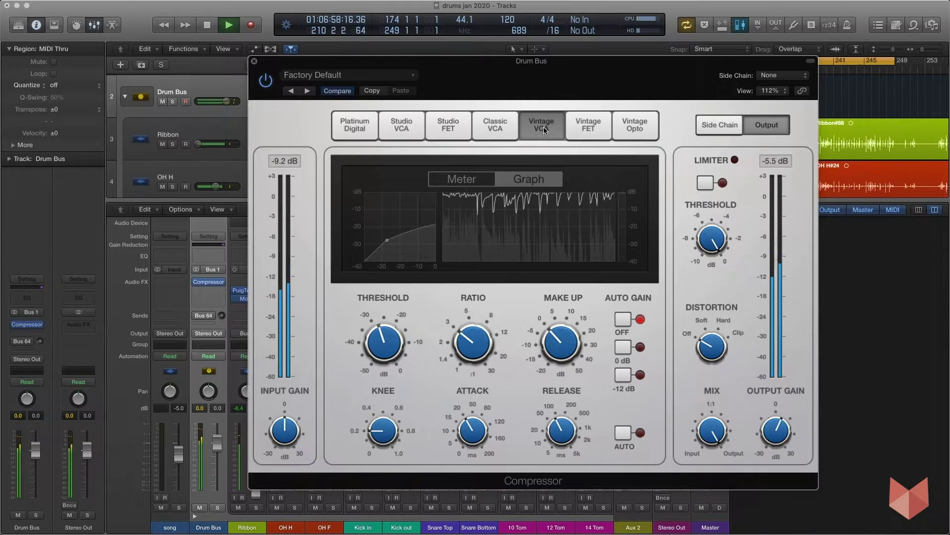
left_click(584, 126)
left_click(626, 128)
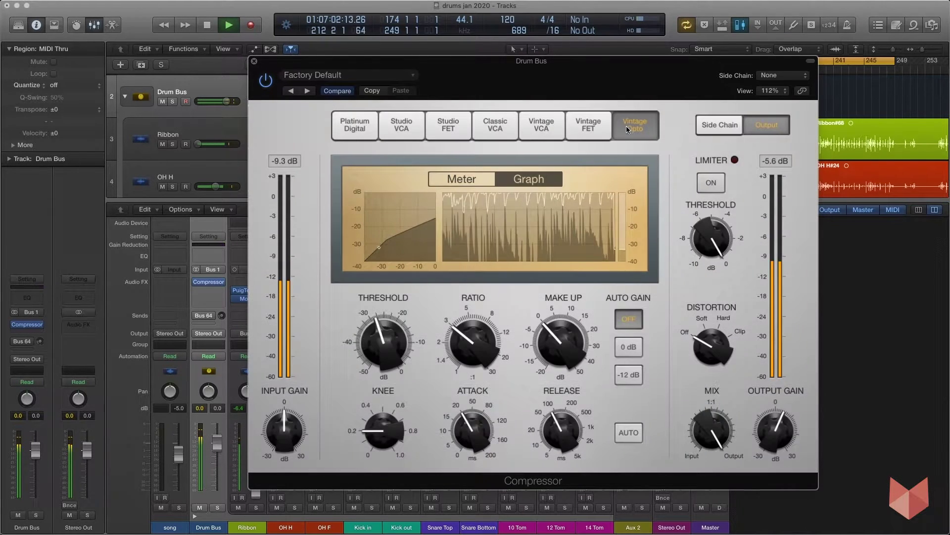
left_click(539, 128)
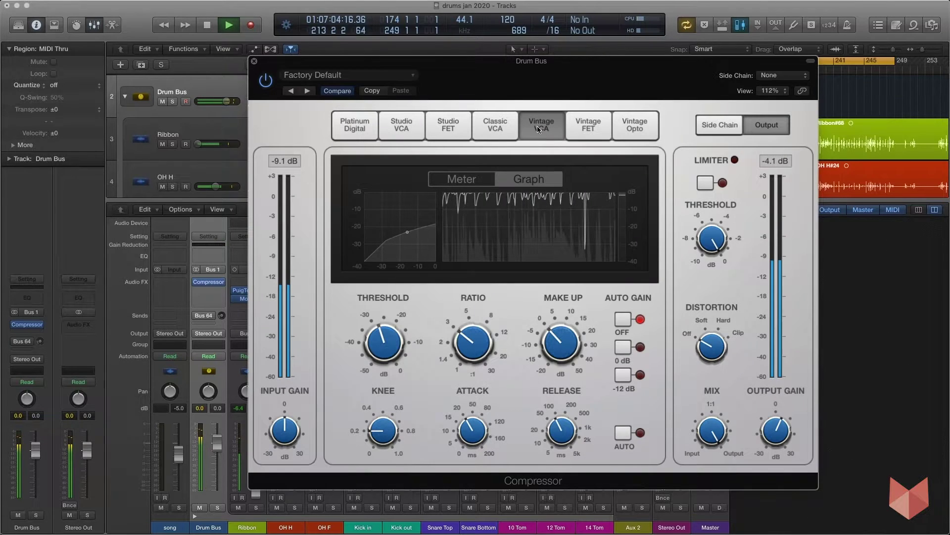
mouse_move(539, 343)
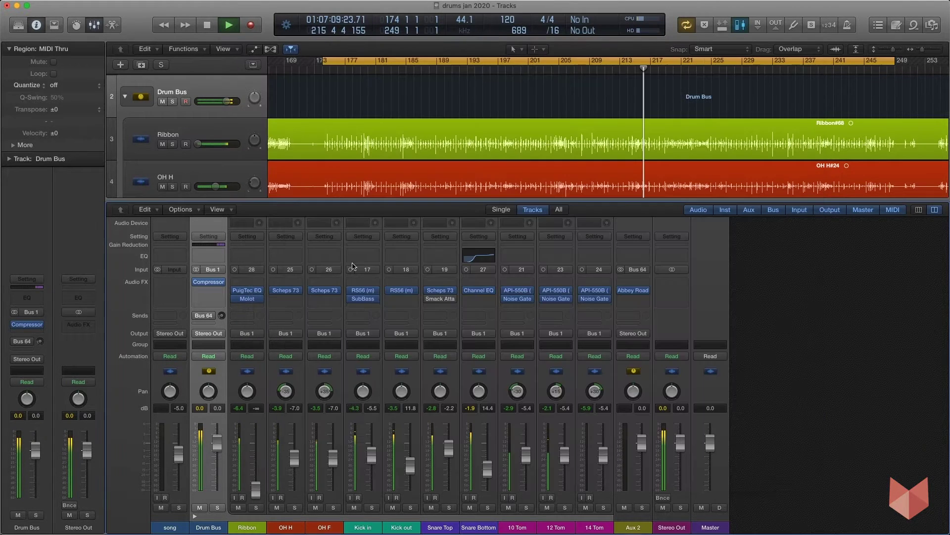
Close the compressor window and add a Channel EQ after it on the Drum Bus.
left_click(254, 61)
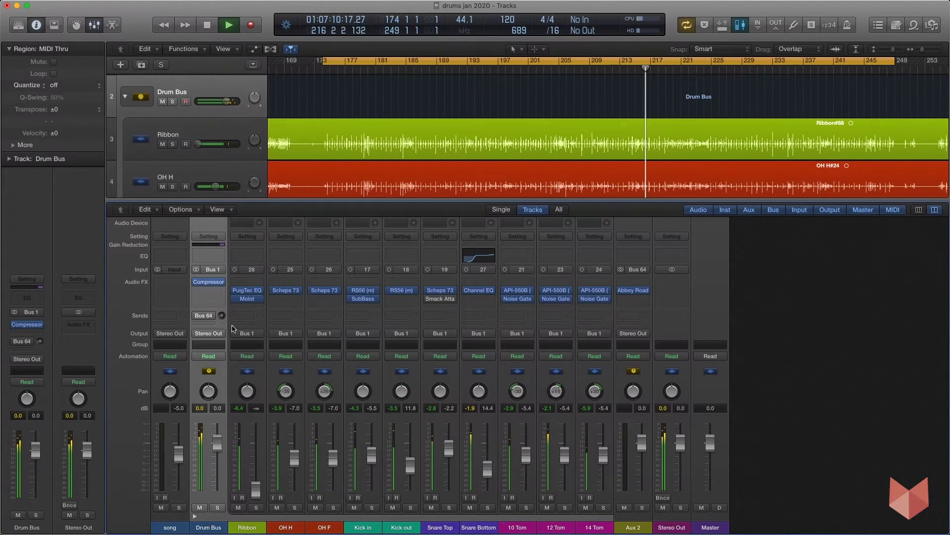
left_click(208, 256)
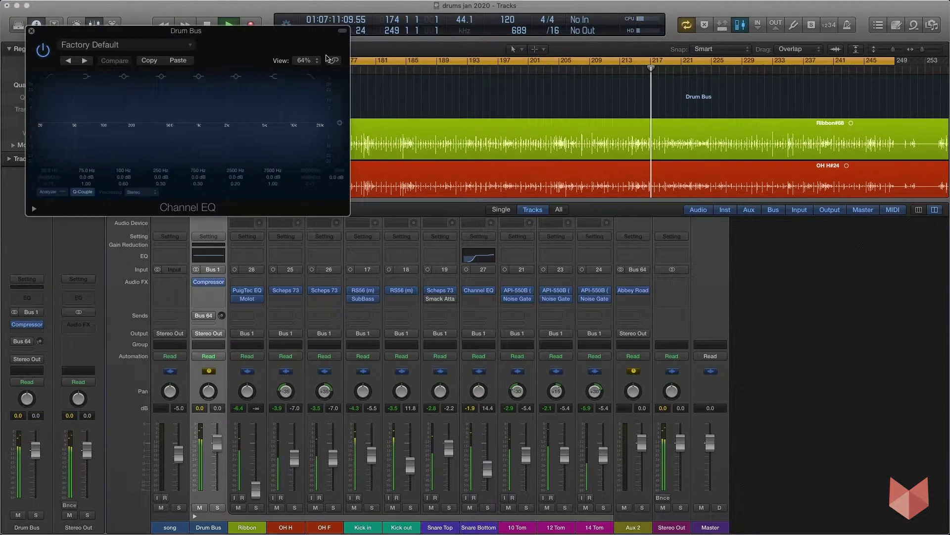
left_click_drag(250, 34, 534, 133)
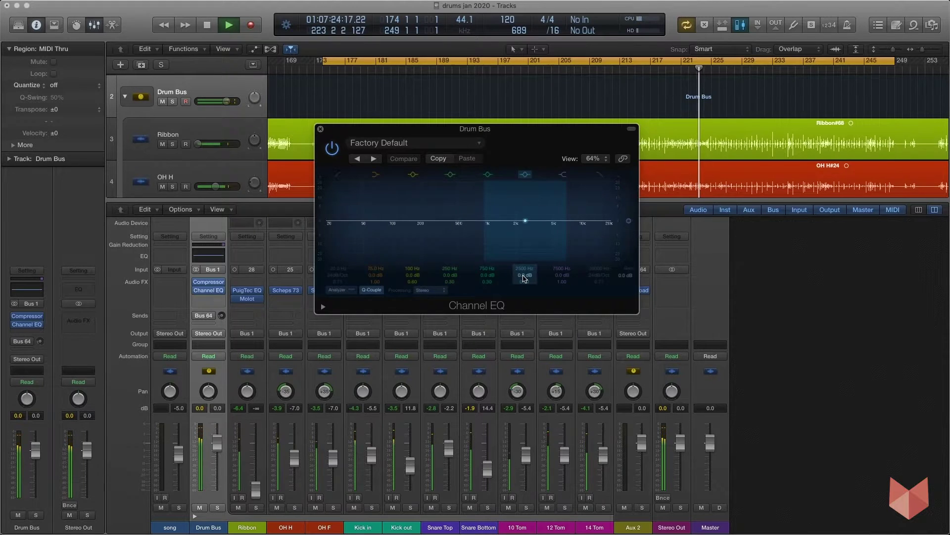
key("space")
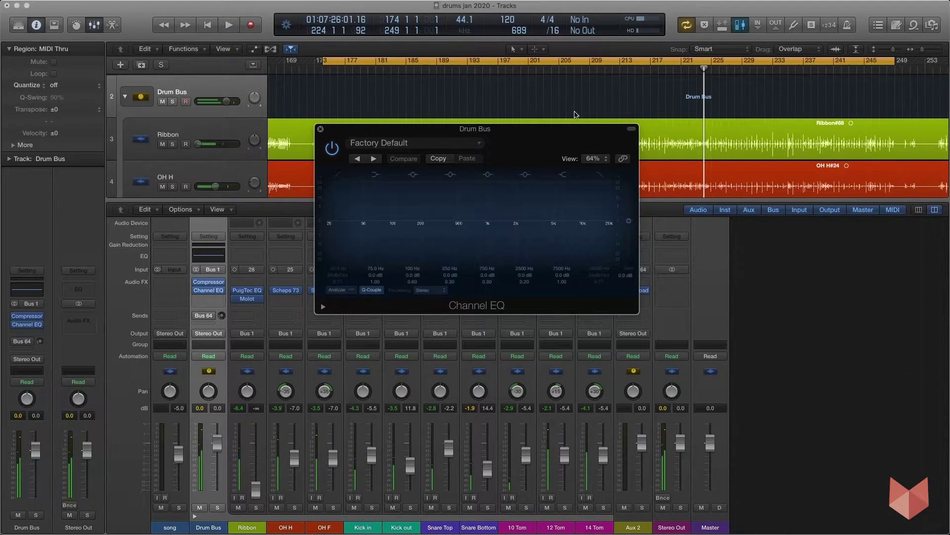
key("space")
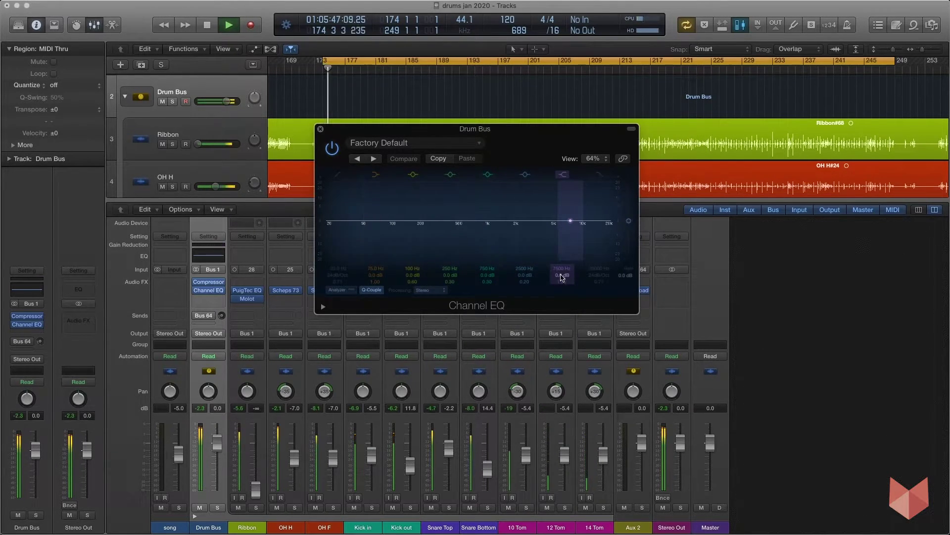
key("space")
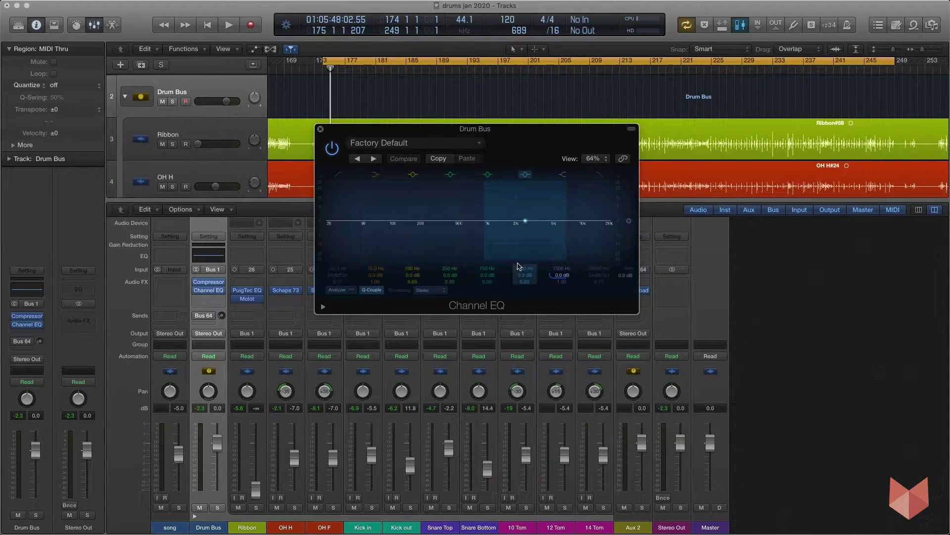
Boost a narrow EQ peak to +24.0 dB around 2550 Hz and enlarge the EQ window.
left_click_drag(522, 276, 522, 218)
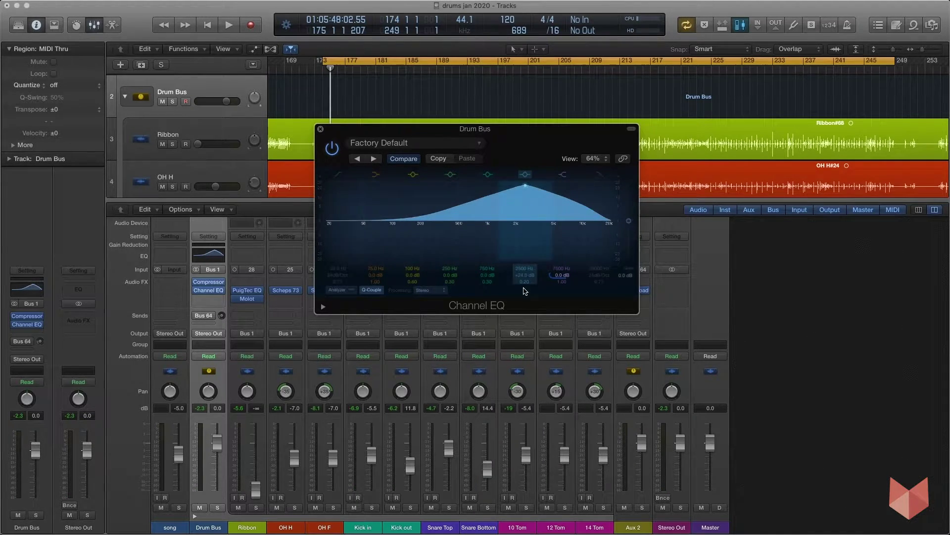
mouse_move(524, 281)
left_mouse_down()
mouse_move(524, 307)
mouse_move(526, 287)
left_mouse_up()
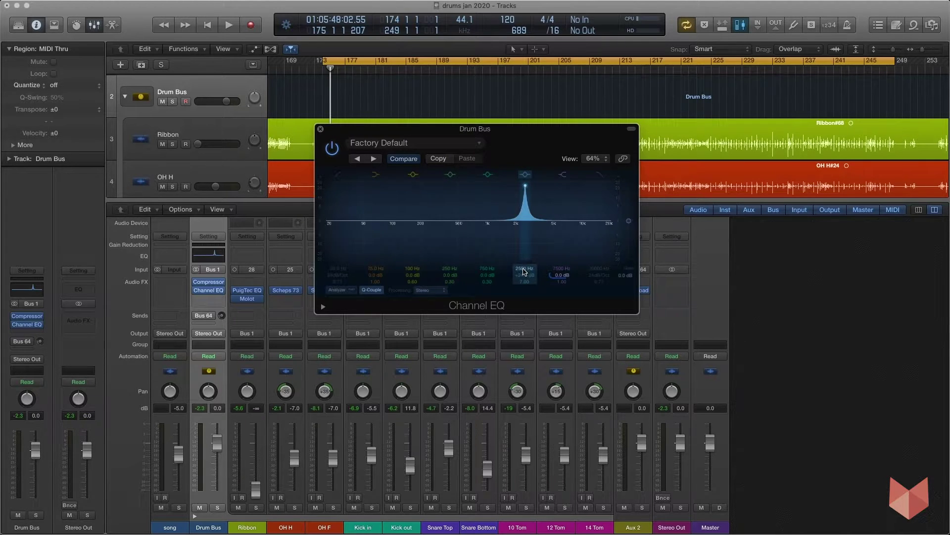
left_click_drag(523, 270, 524, 264)
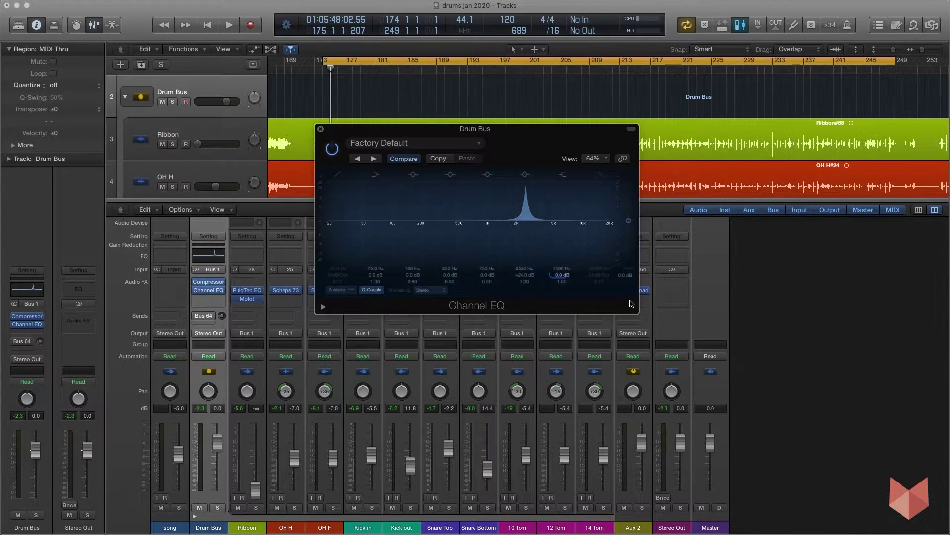
left_click_drag(638, 311, 909, 425)
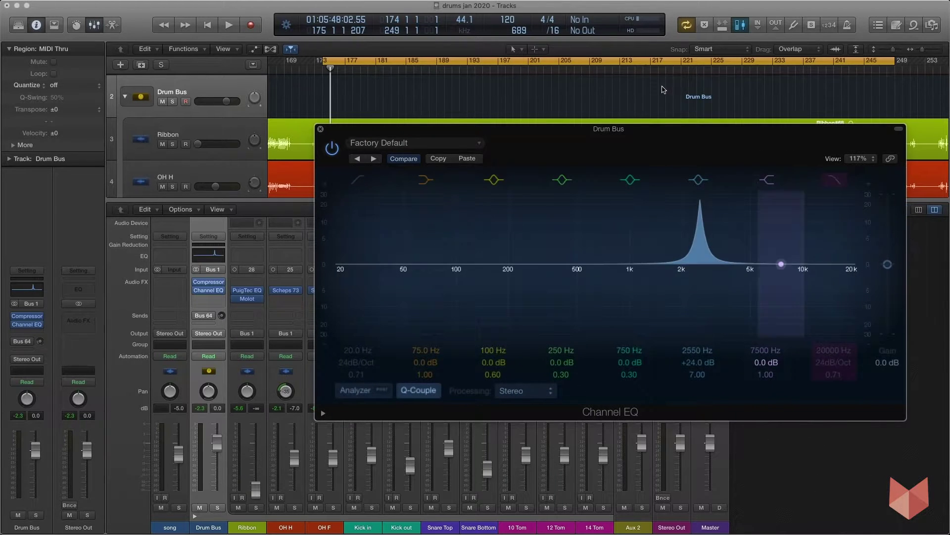
left_click_drag(663, 146, 422, 78)
left_click_drag(664, 351, 842, 428)
Sweep the peak during playback to find harshness and cut 4650 Hz by -8.0 dB.
left_click_drag(579, 144, 534, 142)
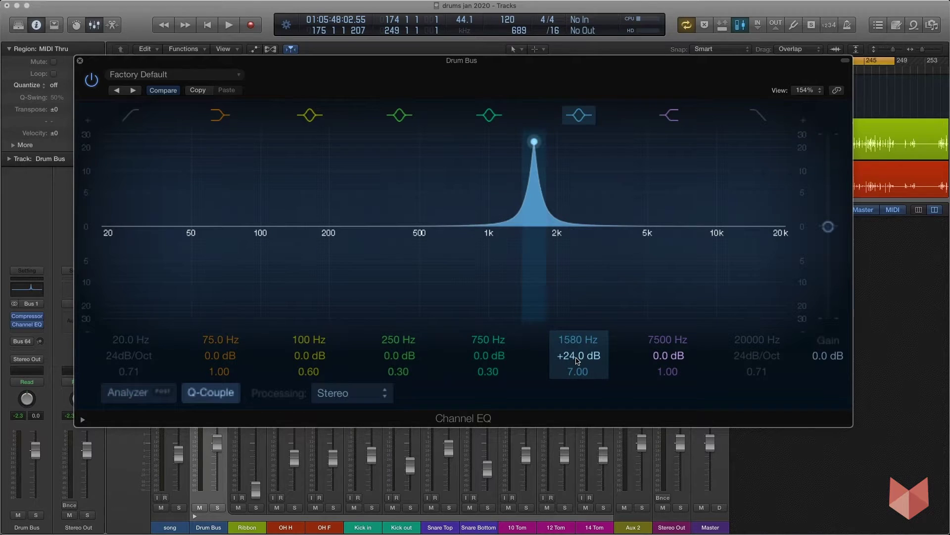
key("space")
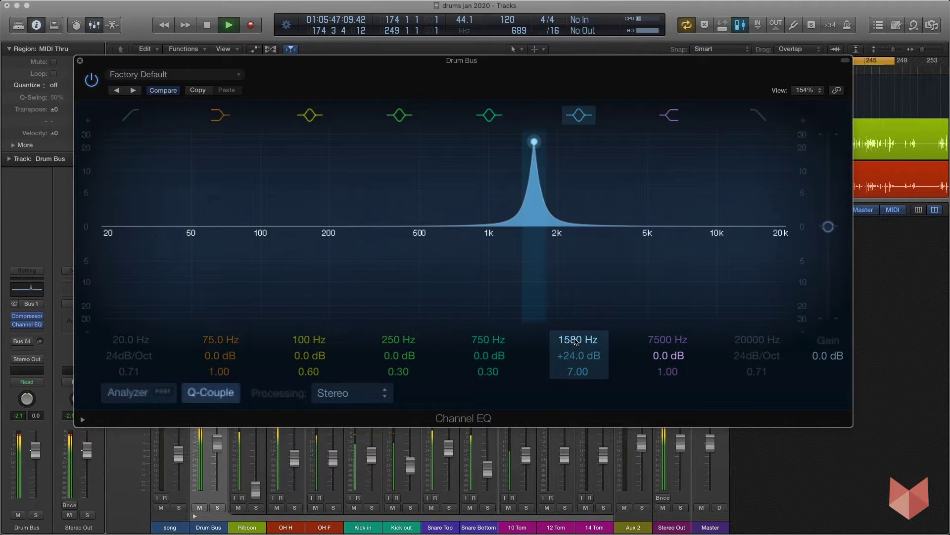
left_click_drag(578, 339, 577, 280)
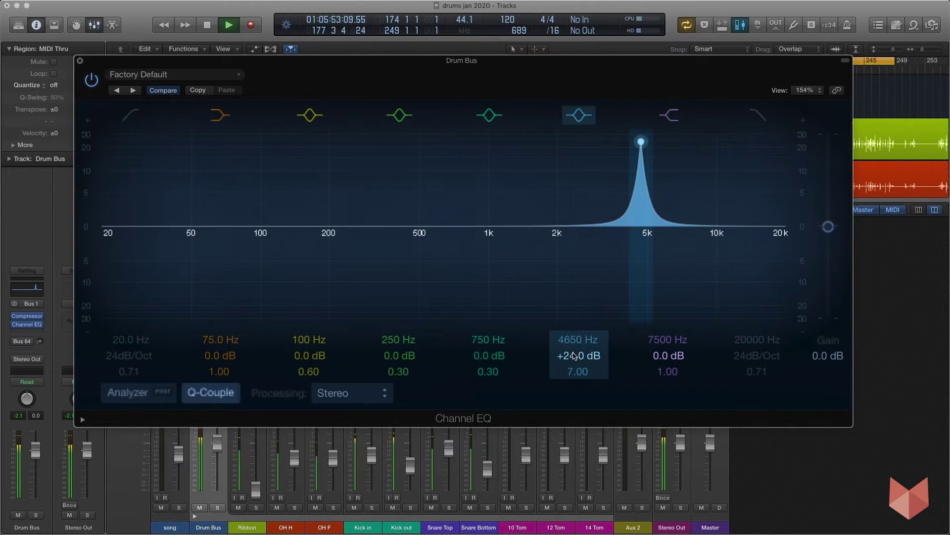
left_click_drag(573, 355, 574, 387)
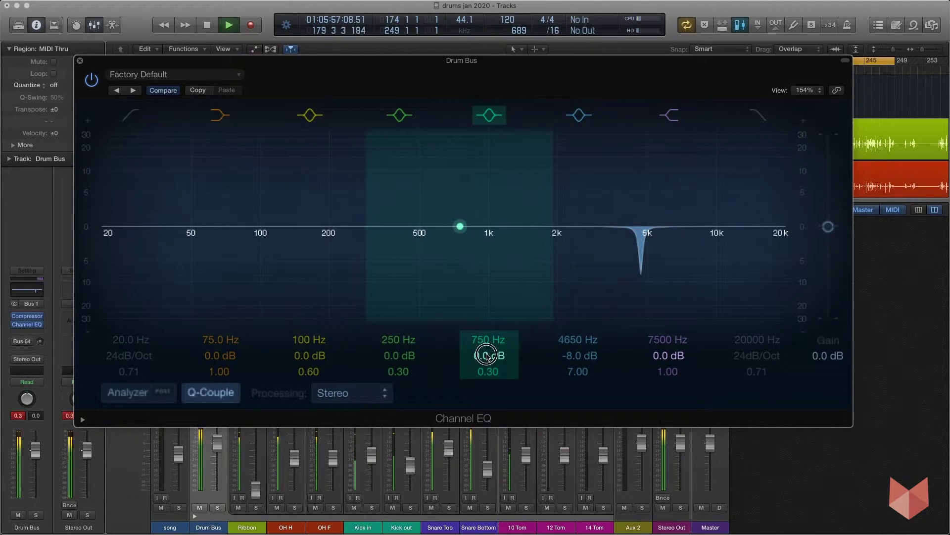
Hunt resonances with boosted bands near 750 Hz and 250 Hz, cutting 750 Hz and 160 Hz.
left_click_drag(487, 354, 488, 379)
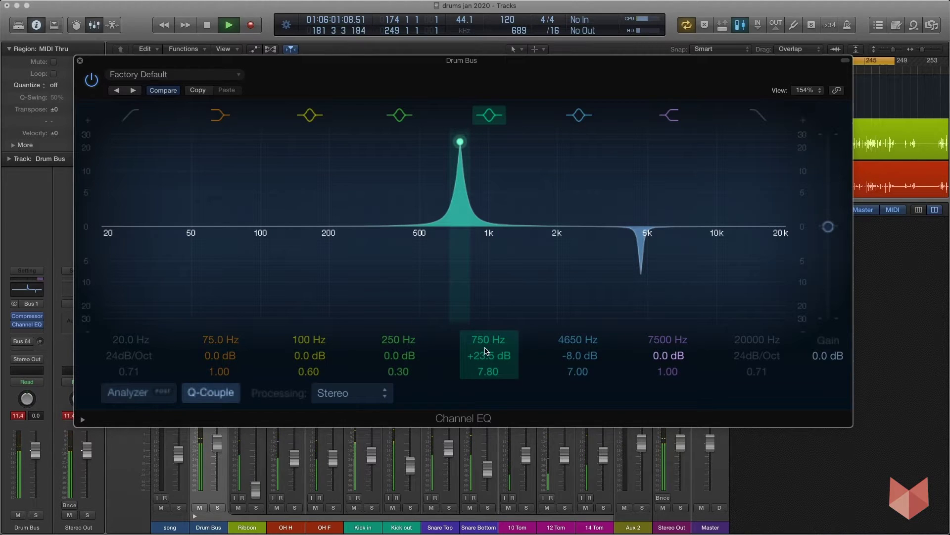
left_click_drag(484, 342, 488, 381)
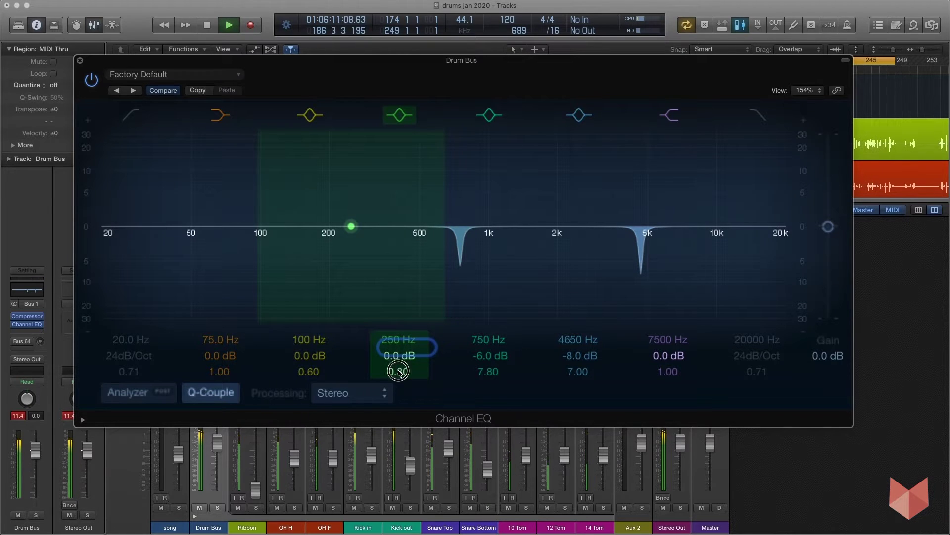
left_click_drag(396, 371, 396, 347)
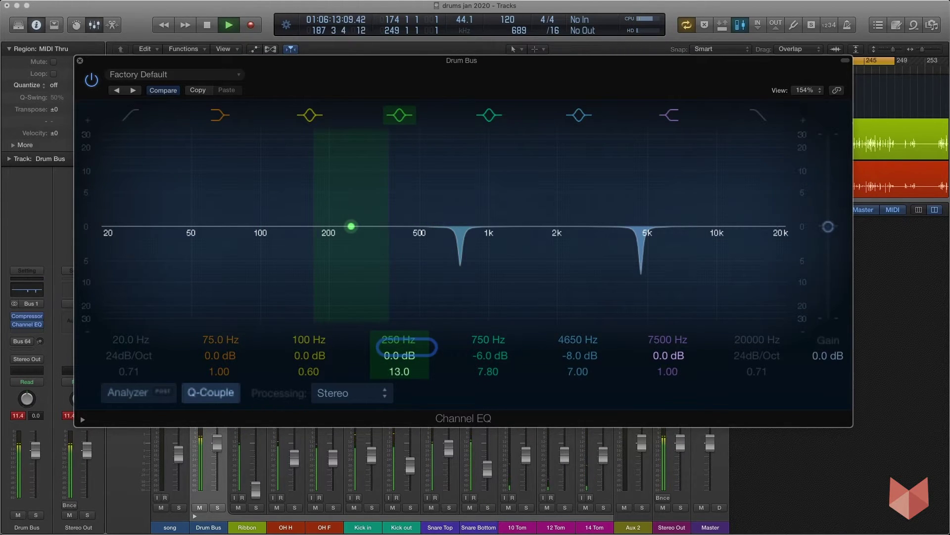
left_click_drag(397, 356, 398, 350)
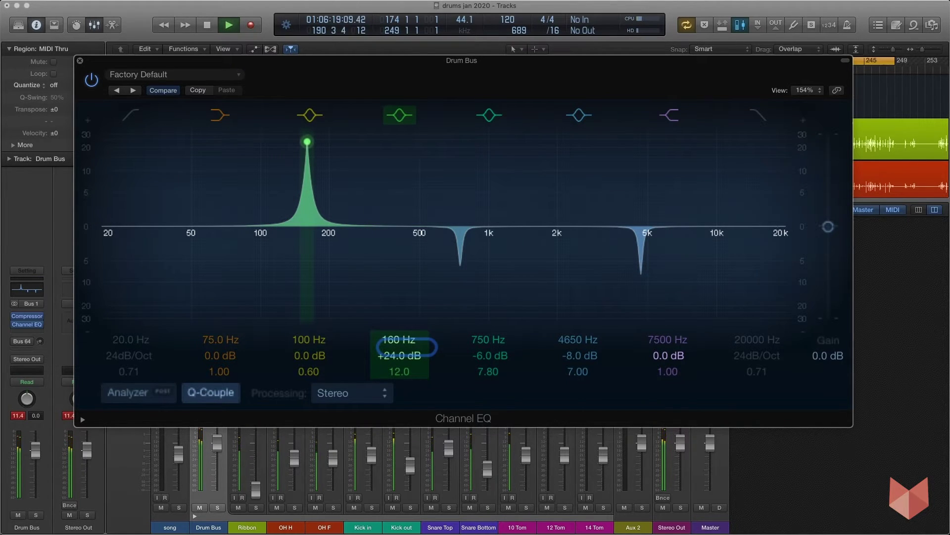
left_click_drag(399, 359, 399, 370)
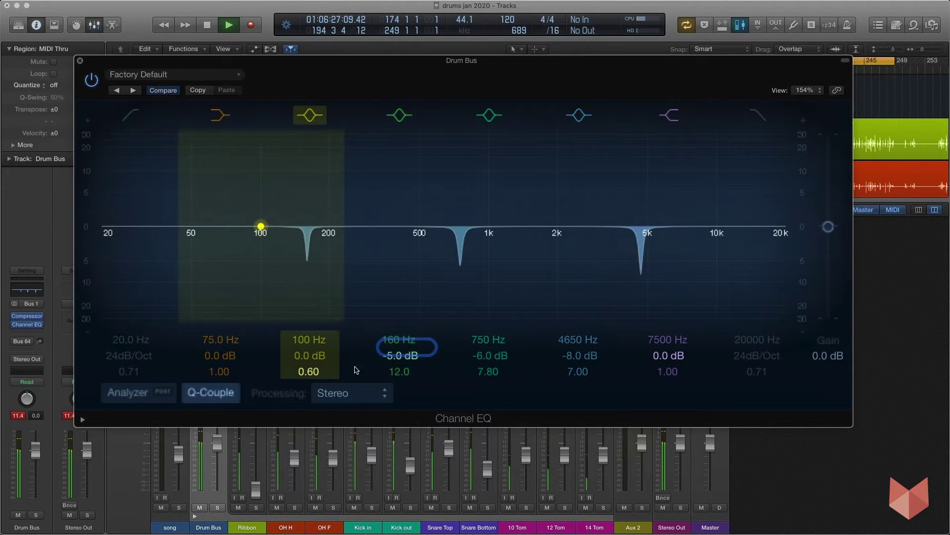
Widen the Q of the 160, 750 and 4650 Hz cuts.
left_click(398, 372)
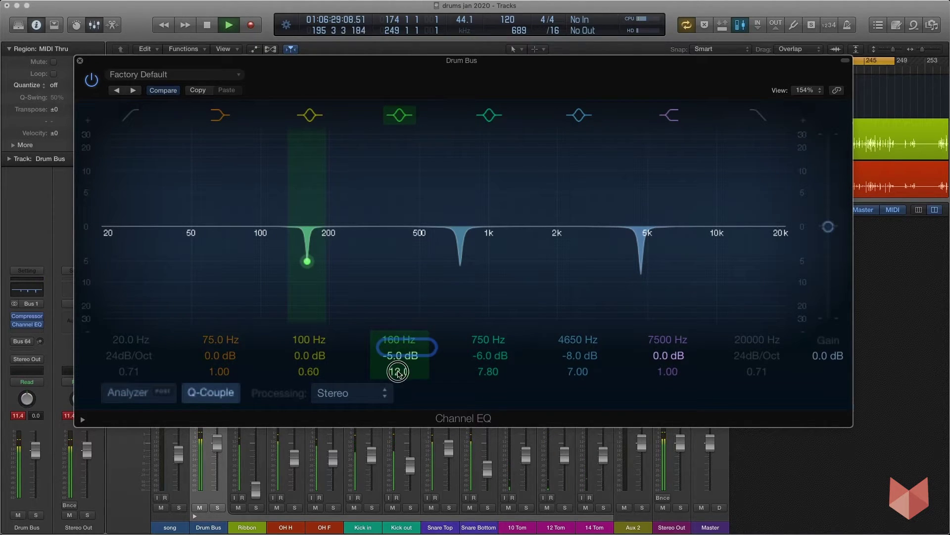
left_click_drag(399, 371, 399, 381)
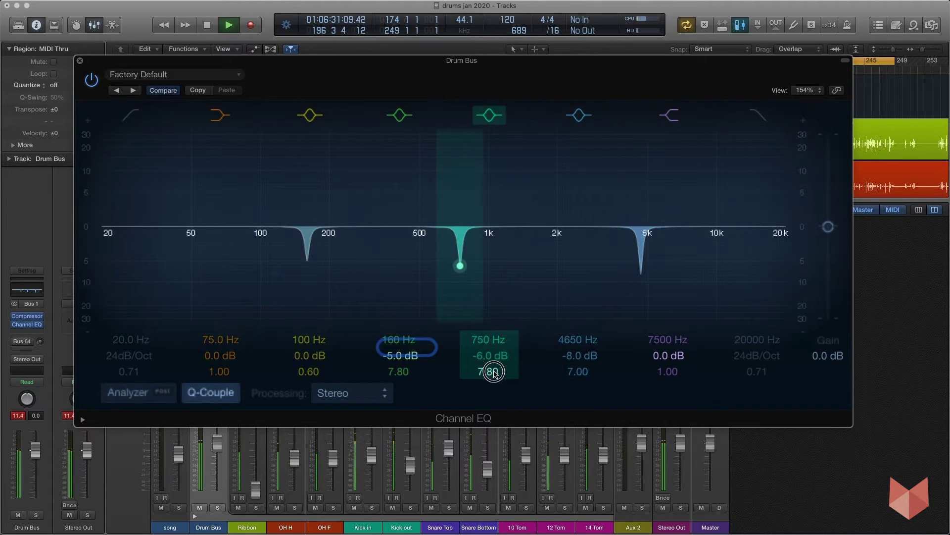
left_click_drag(488, 371, 488, 379)
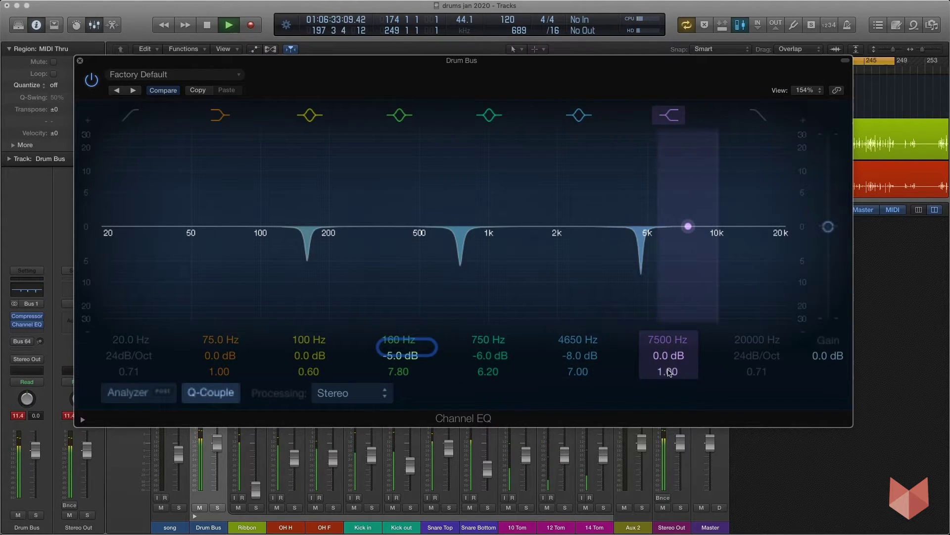
left_click_drag(578, 371, 577, 379)
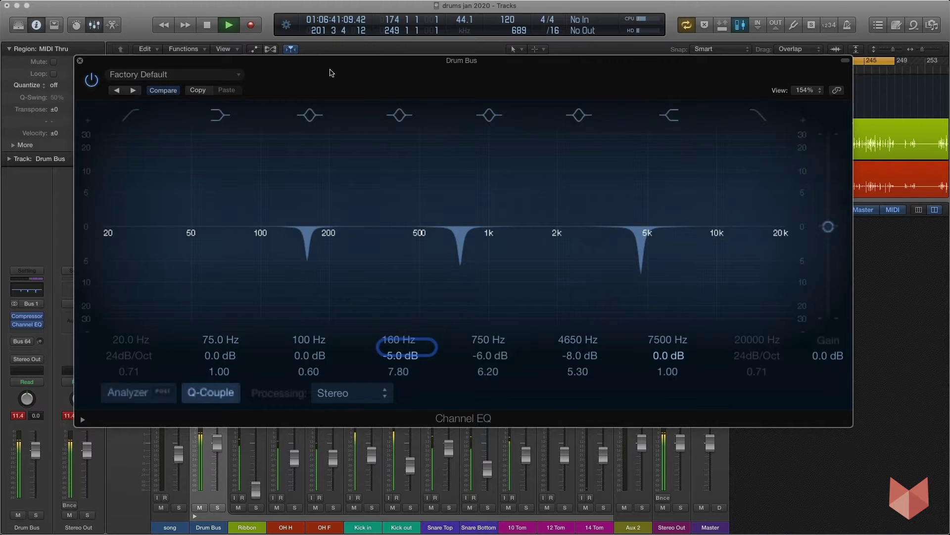
mouse_move(331, 73)
left_mouse_down()
mouse_move(271, 57)
mouse_move(318, 59)
left_mouse_up()
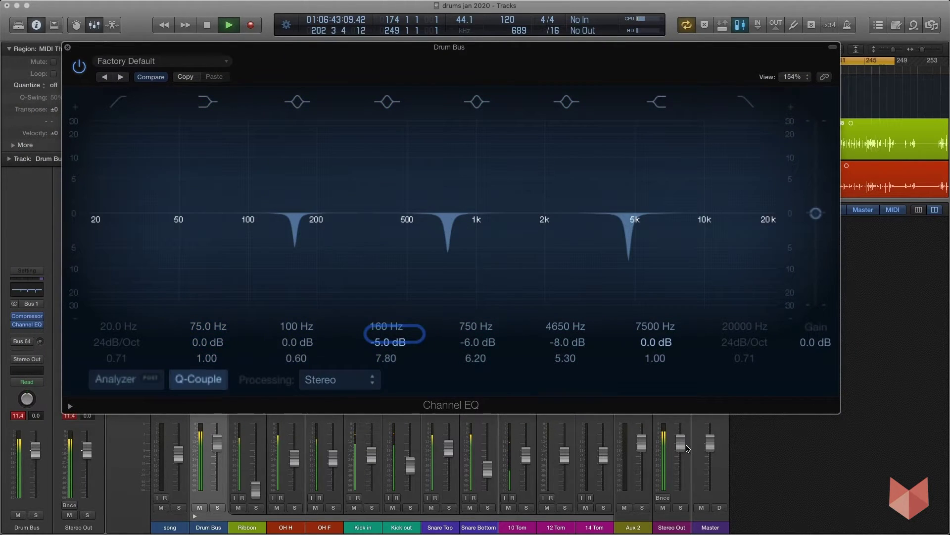
Raise Stereo Out to 6.0 dB, A/B the Channel EQ via bypass, stop playback and close it.
left_click_drag(687, 447, 676, 364)
left_click(80, 67)
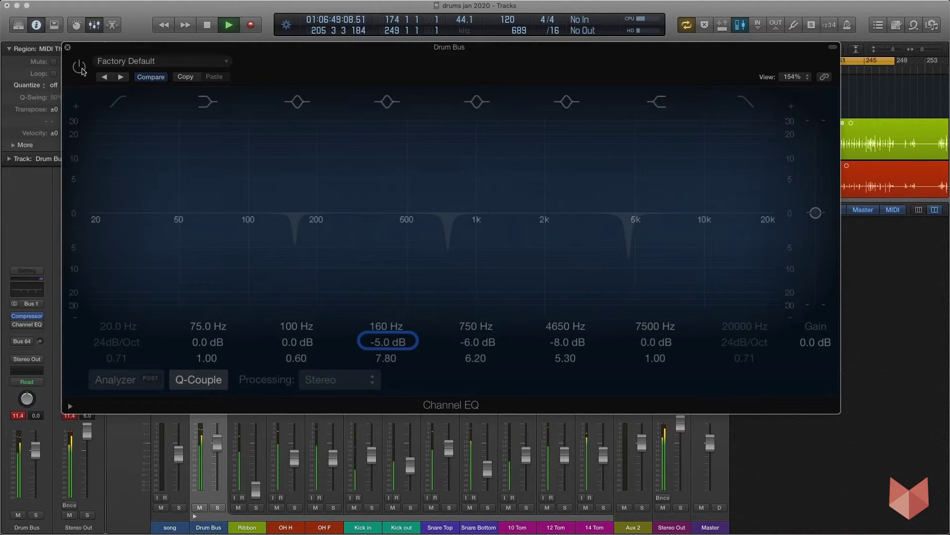
left_click(81, 68)
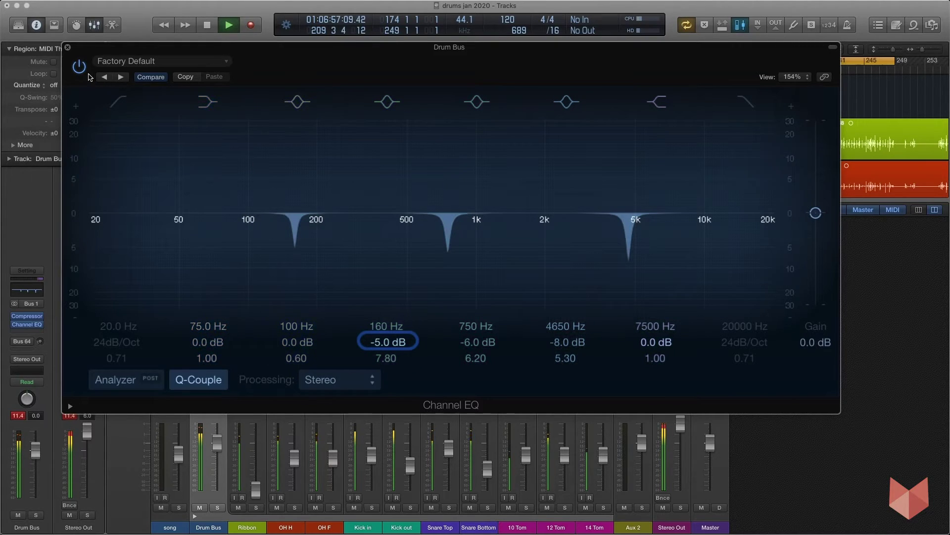
key("space")
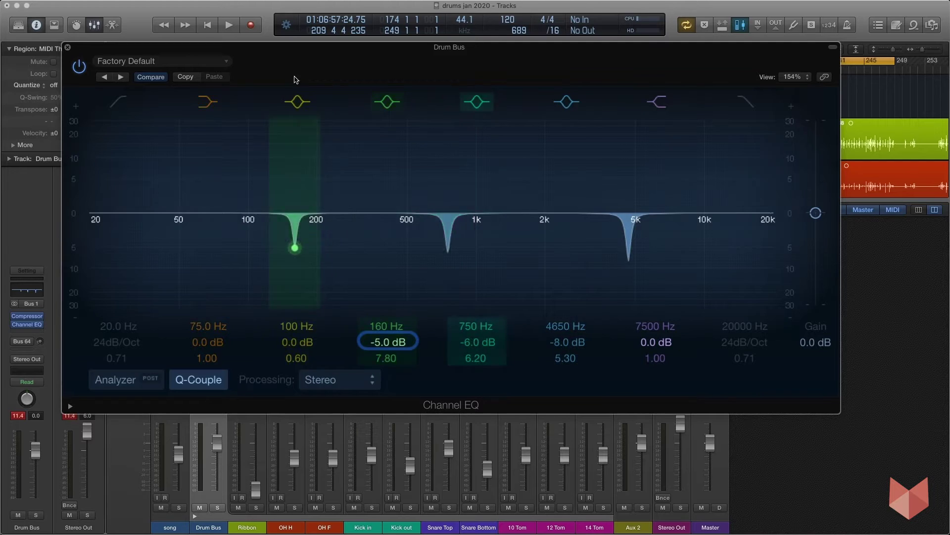
key("super+w")
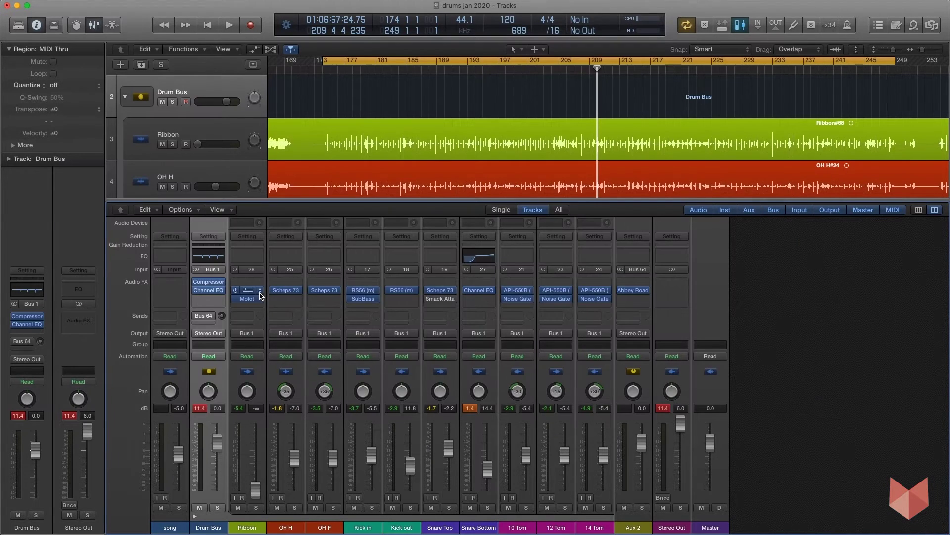
Insert a stereo Distortion after the Channel EQ on Drum Bus and enlarge its window.
left_click(210, 300)
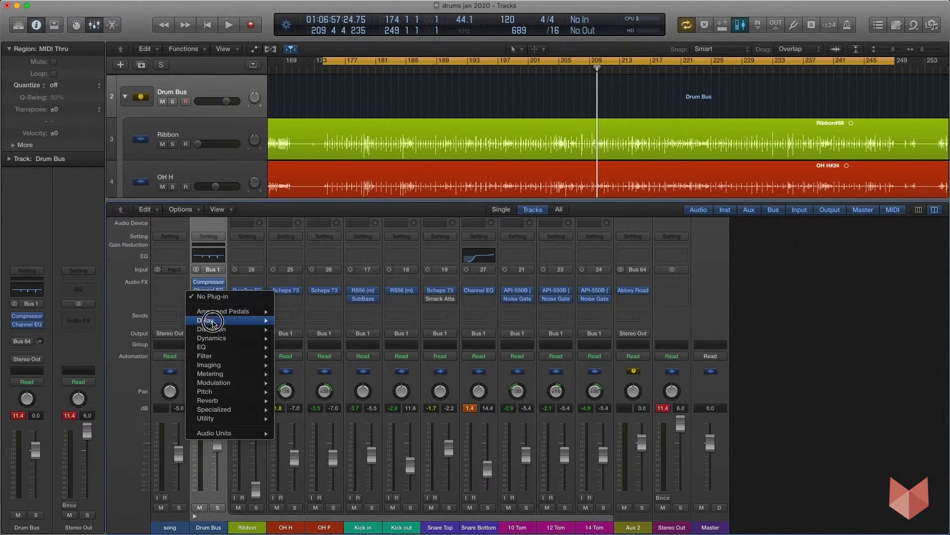
mouse_move(232, 329)
mouse_move(319, 356)
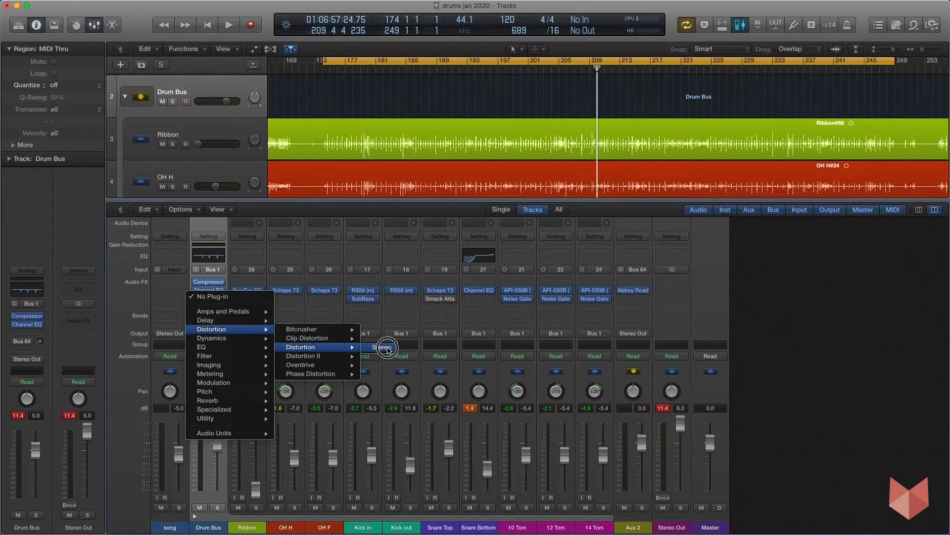
left_click(396, 349)
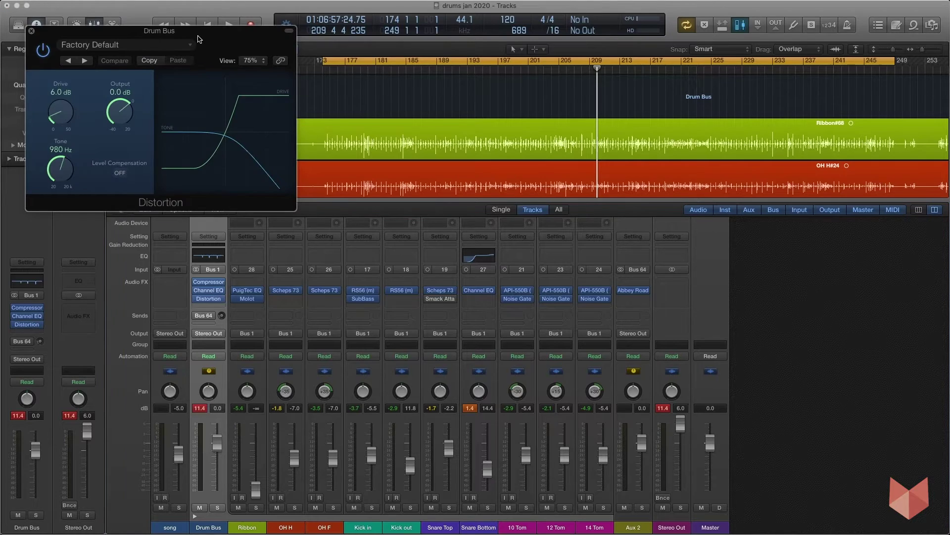
left_click_drag(194, 35, 458, 245)
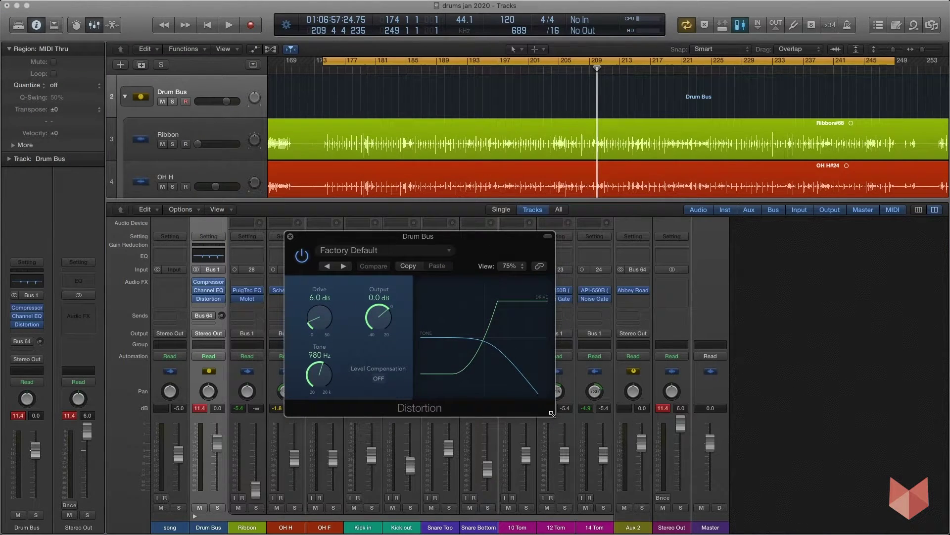
left_click_drag(552, 414, 826, 532)
left_click_drag(551, 240, 416, 123)
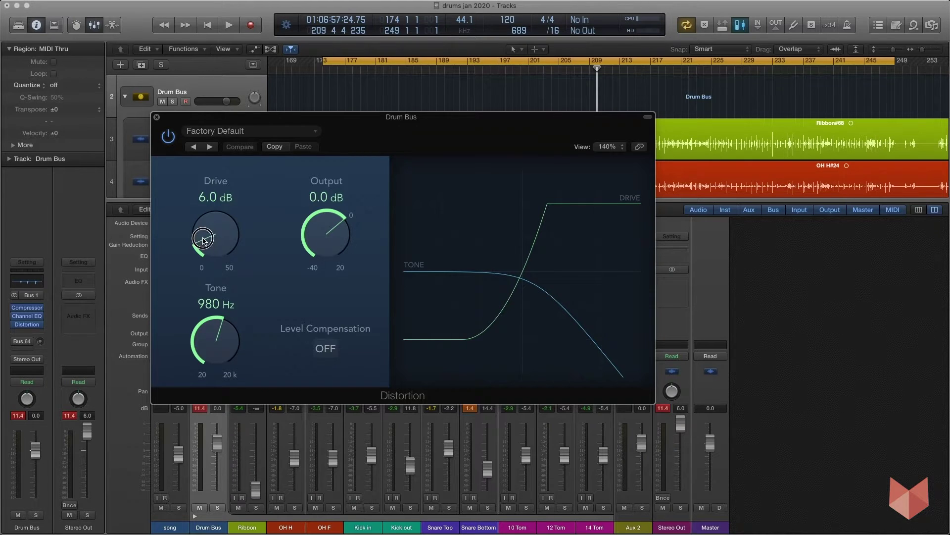
Set Distortion tone to 320 Hz and output to -2.5 dB, then raise drive to 13.5 dB during playback.
mouse_move(203, 241)
left_mouse_down()
mouse_move(203, 178)
mouse_move(205, 242)
left_mouse_up()
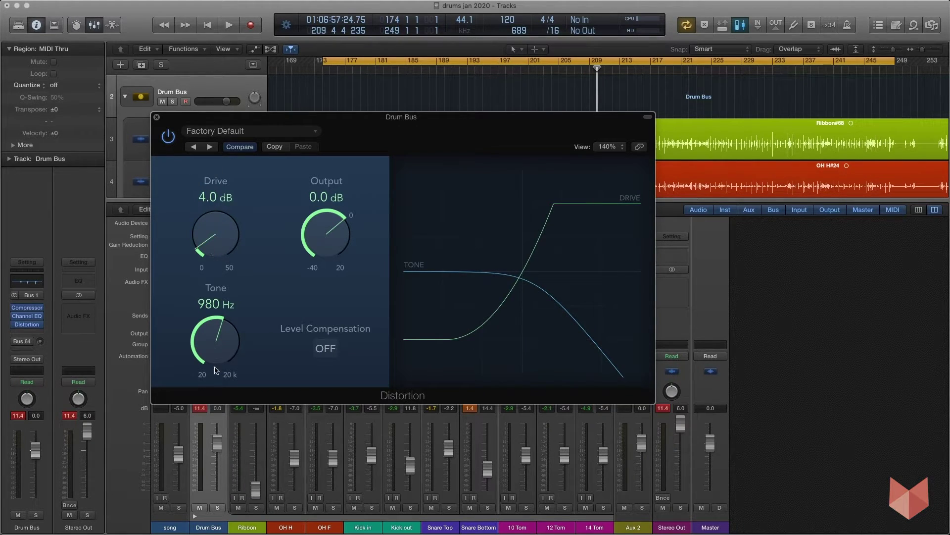
left_click_drag(217, 371, 218, 374)
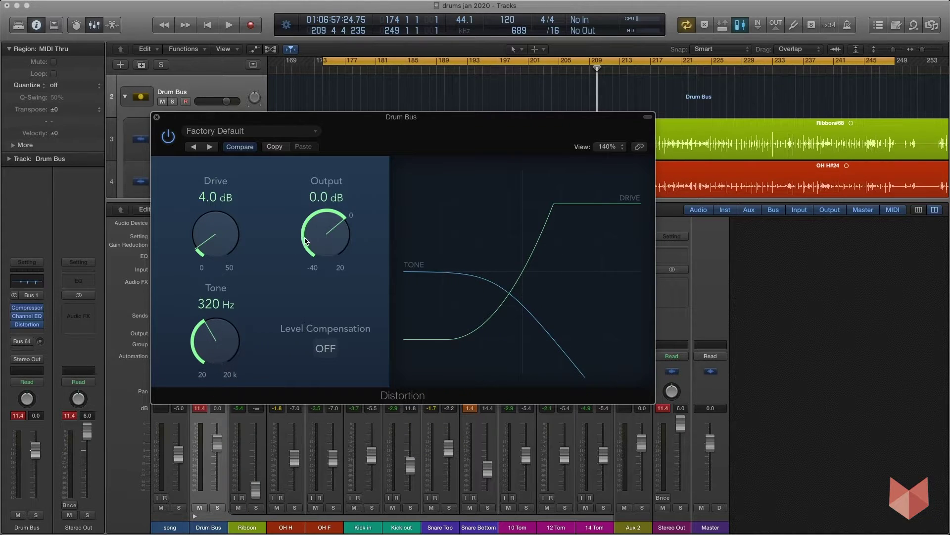
mouse_move(306, 241)
left_mouse_down()
mouse_move(333, 297)
mouse_move(323, 243)
left_mouse_up()
left_click_drag(378, 118, 509, 111)
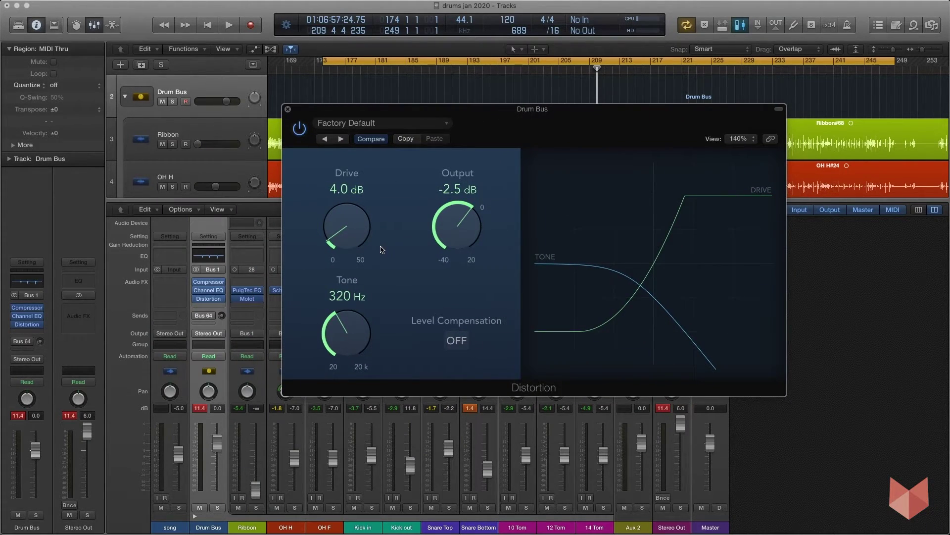
key("space")
mouse_move(341, 231)
left_mouse_down()
mouse_move(331, 171)
mouse_move(336, 220)
left_mouse_up()
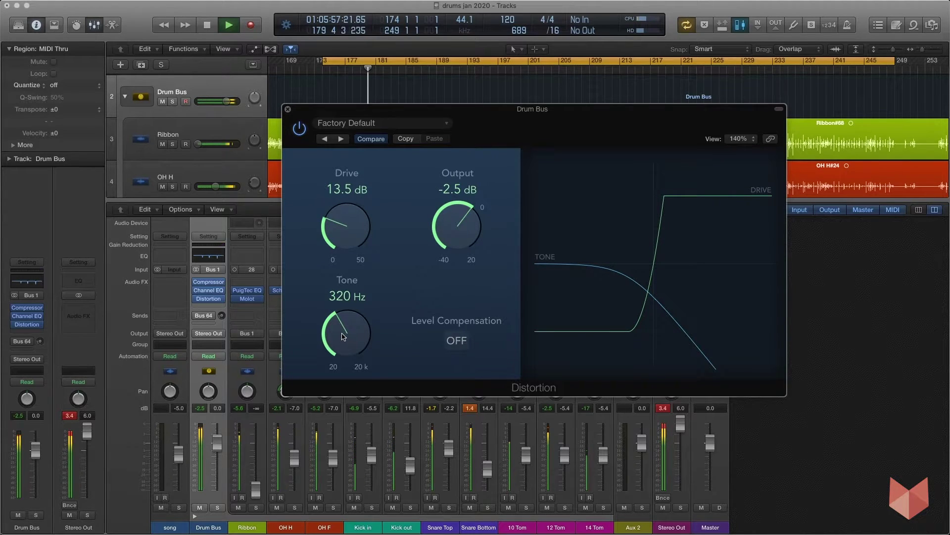
Brighten the Distortion tone, drop output to -11.5 dB, push drive, then pull tone to 11900 Hz.
left_click_drag(342, 336, 342, 336)
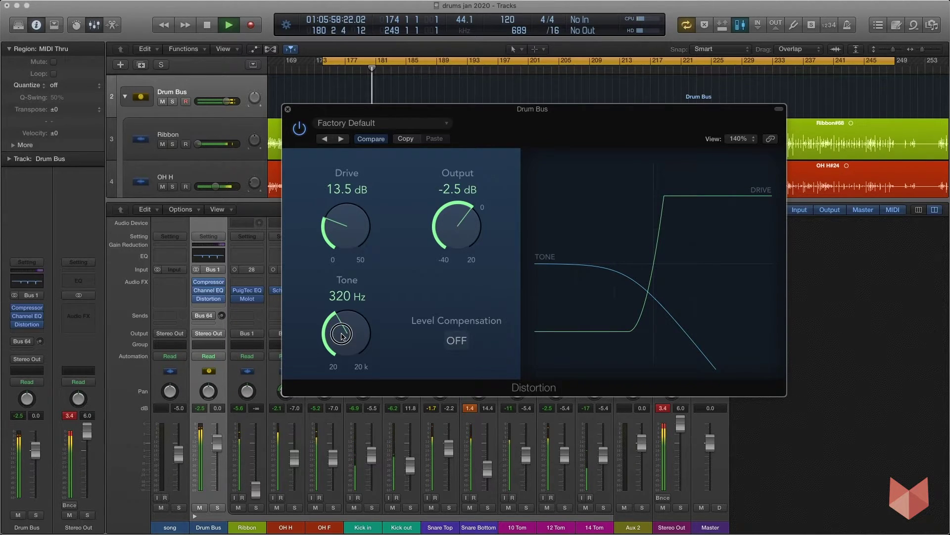
left_click(676, 423)
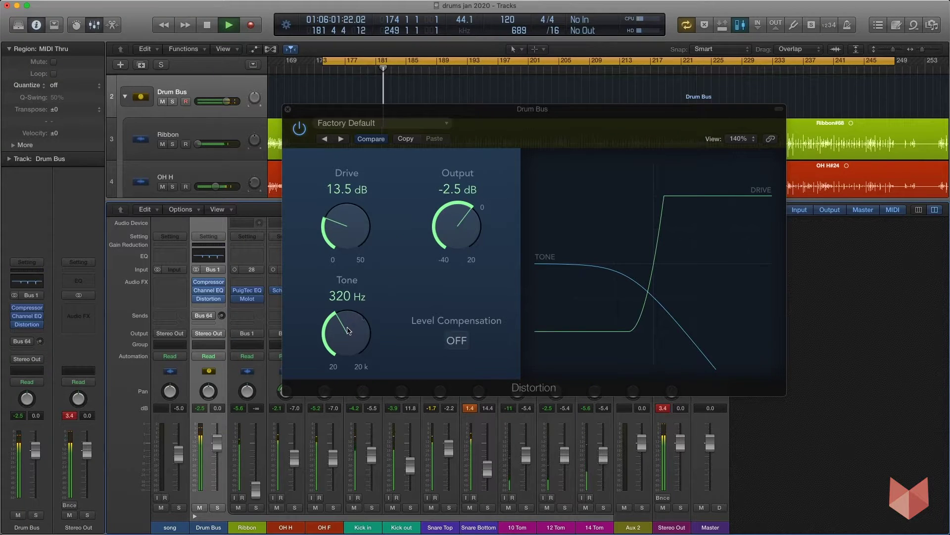
left_click_drag(348, 331, 345, 263)
left_click_drag(348, 332, 341, 278)
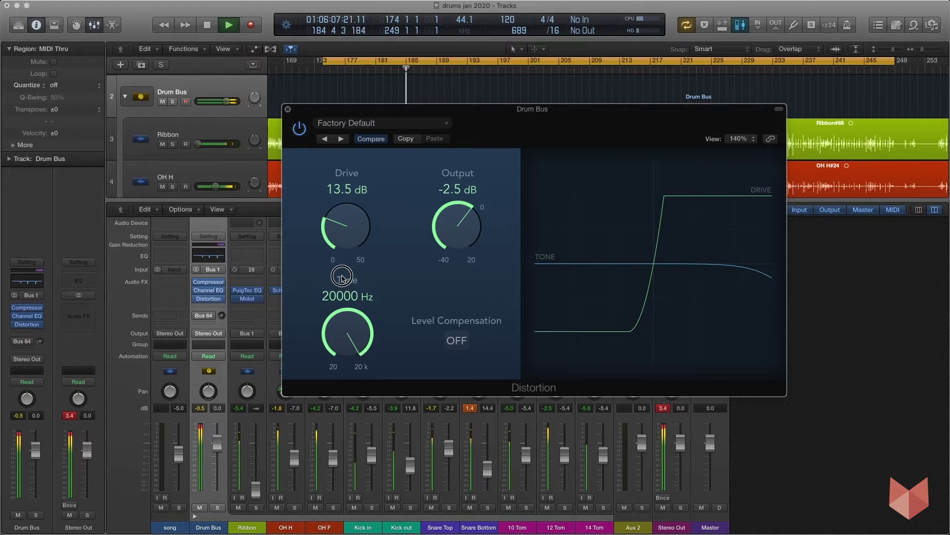
left_click_drag(449, 221, 452, 253)
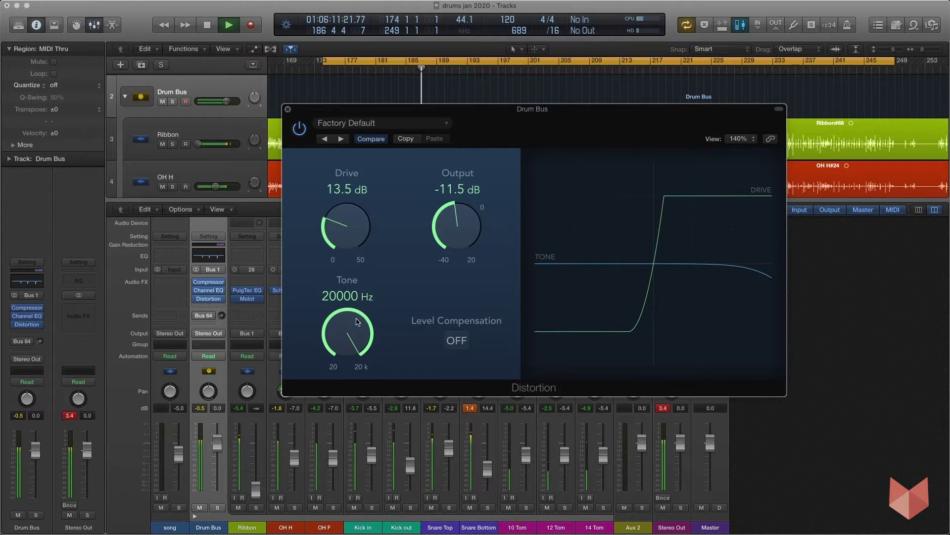
mouse_move(344, 241)
left_mouse_down()
mouse_move(341, 220)
mouse_move(343, 228)
left_mouse_up()
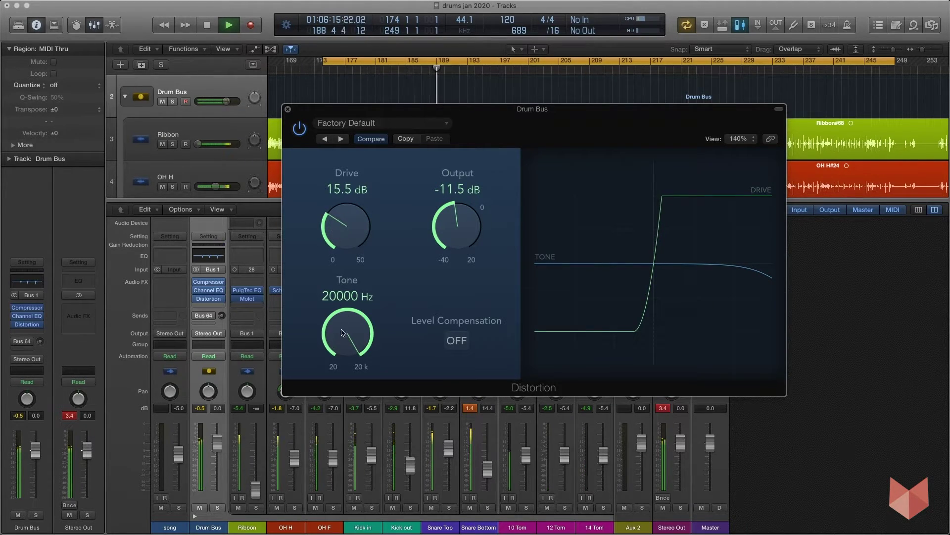
left_click_drag(353, 333, 350, 348)
Settle Distortion at 4.5 dB drive, -4.0 dB output and 20000 Hz tone, compare bypassed, then close.
left_click_drag(339, 198, 337, 257)
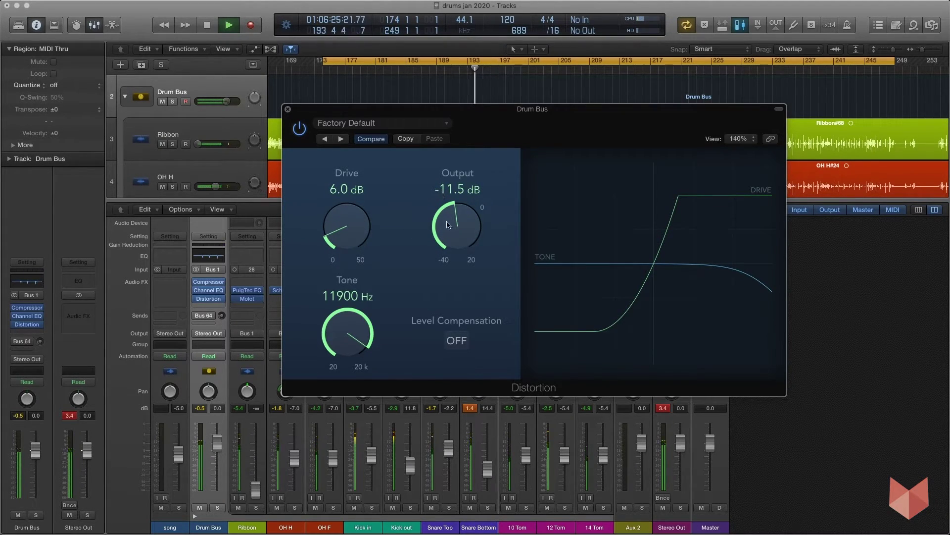
left_click_drag(448, 225, 450, 197)
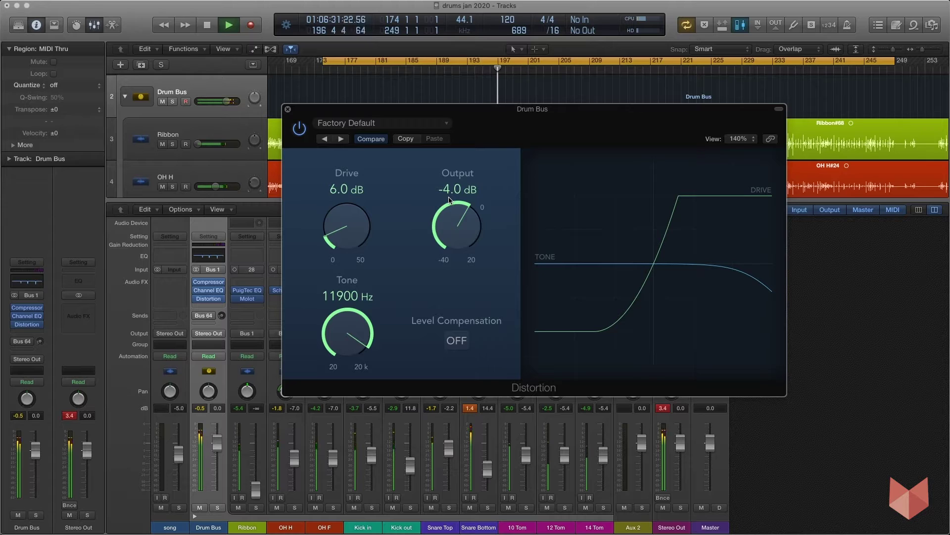
mouse_move(339, 228)
left_mouse_down()
mouse_move(360, 261)
mouse_move(338, 232)
left_mouse_up()
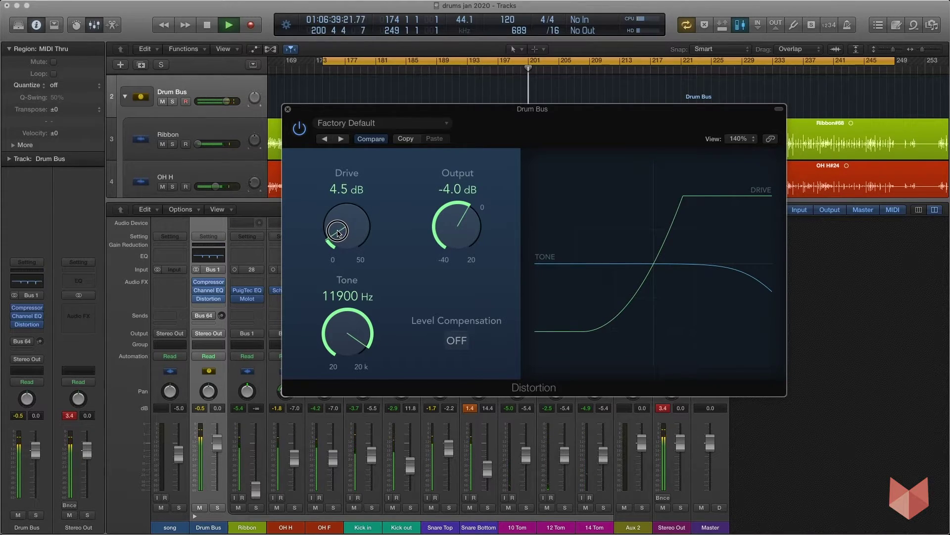
left_click_drag(347, 341, 350, 296)
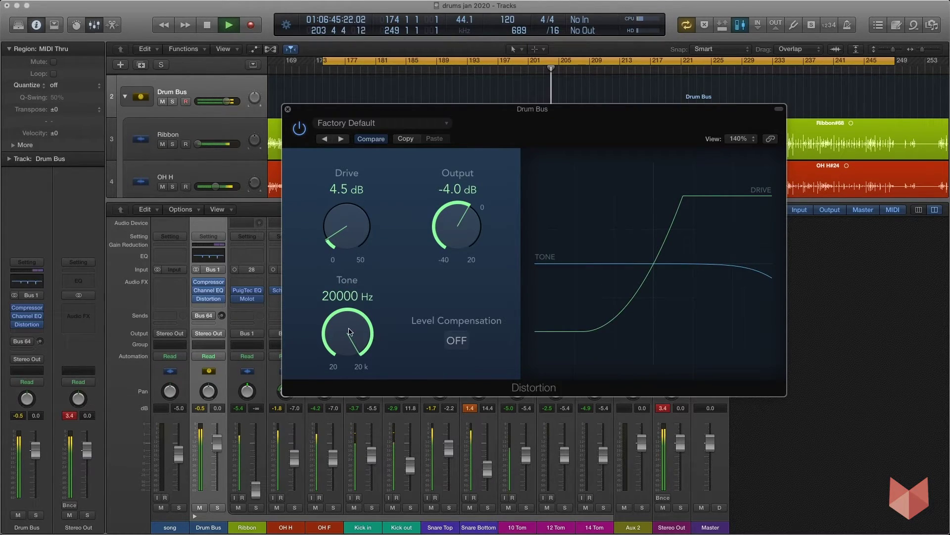
left_click_drag(348, 329, 350, 259)
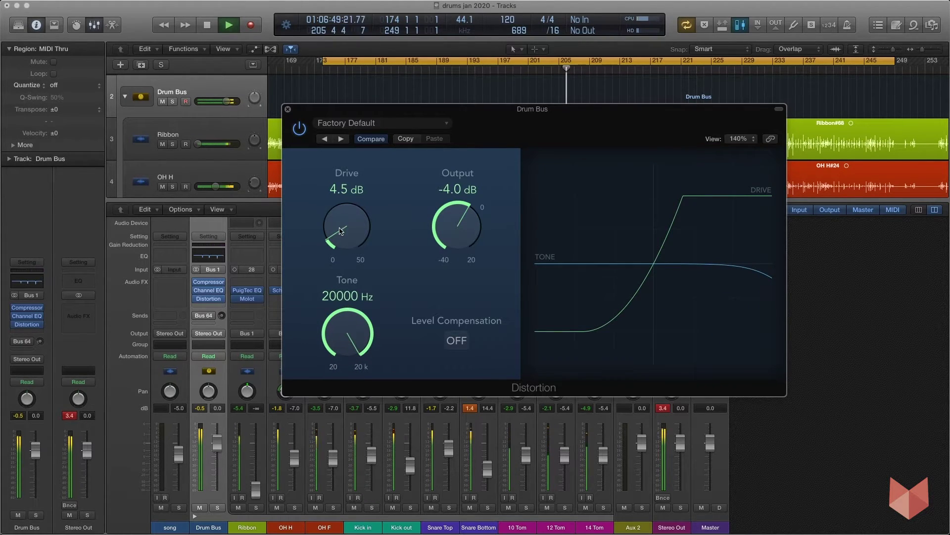
left_click(299, 128)
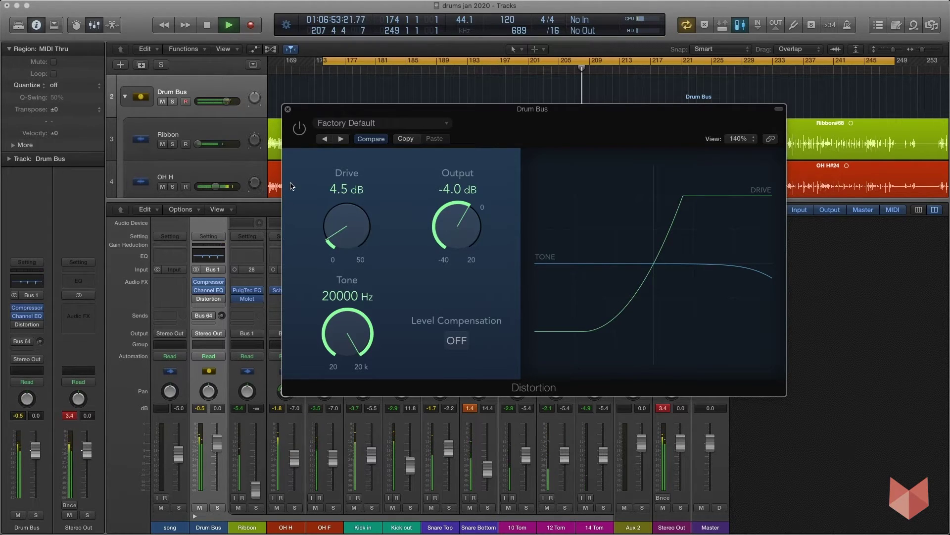
left_click(300, 129)
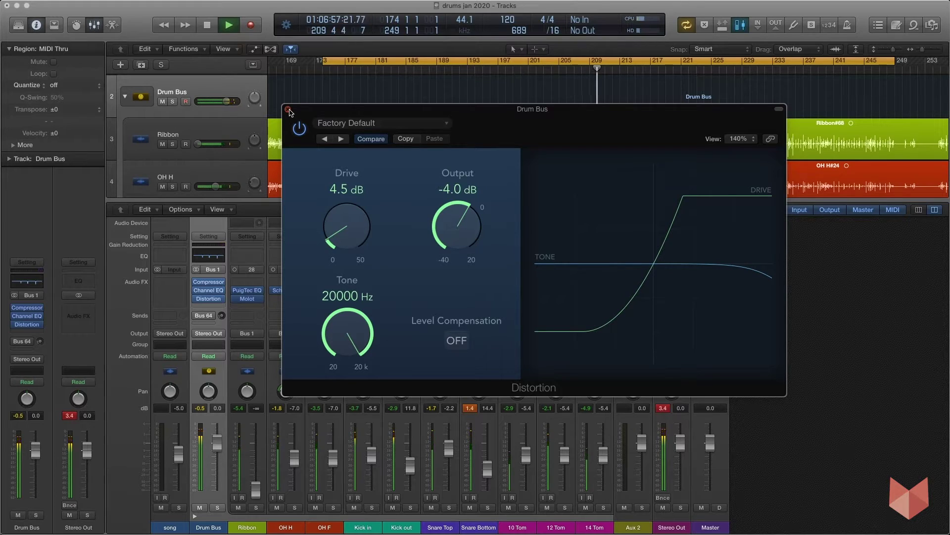
left_click(289, 110)
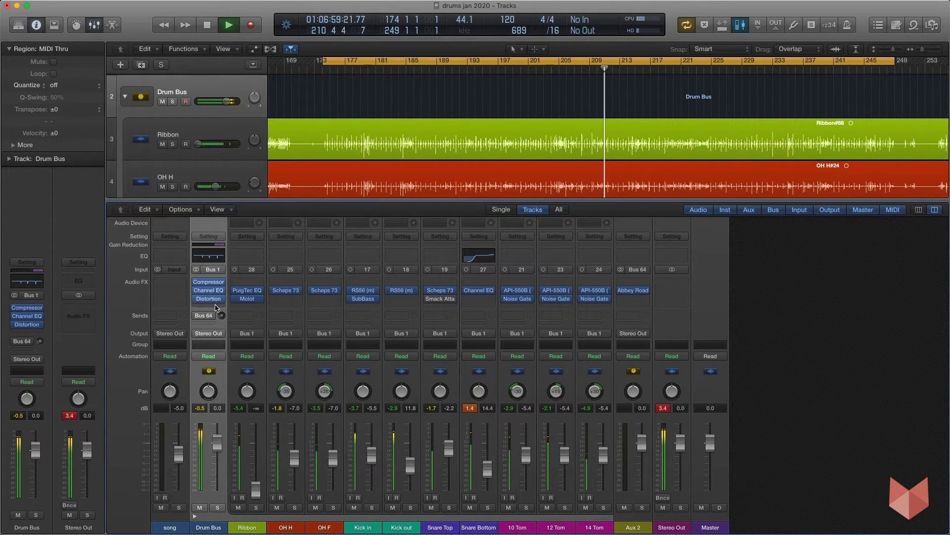
Insert a Dynamics > Compressor in the Drum Bus slot below Distortion.
left_click(208, 306)
key("Escape")
key("space")
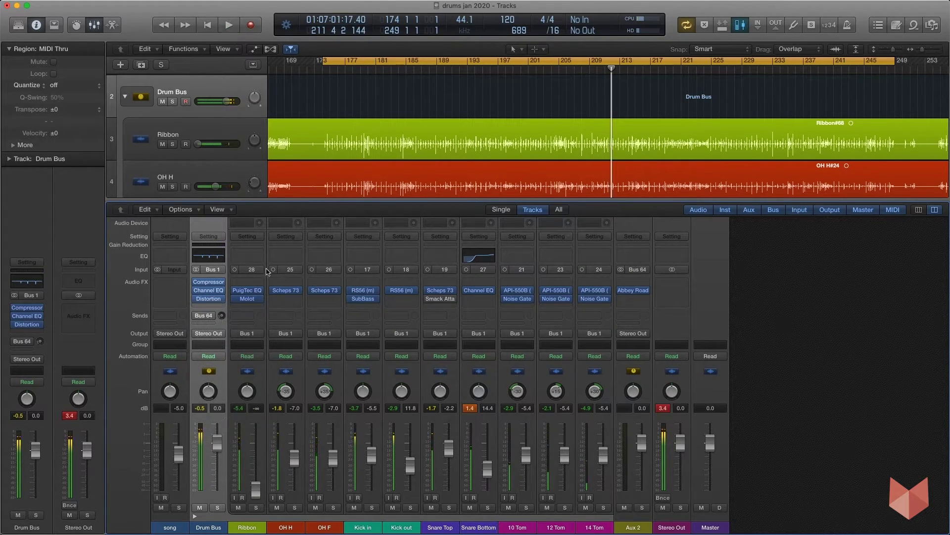
left_click(206, 307)
mouse_move(223, 340)
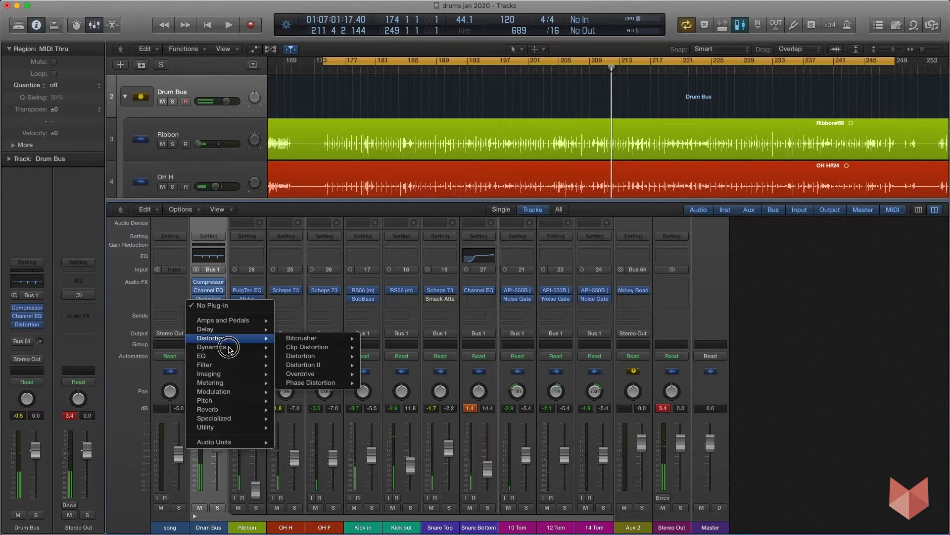
mouse_move(341, 356)
left_click(372, 357)
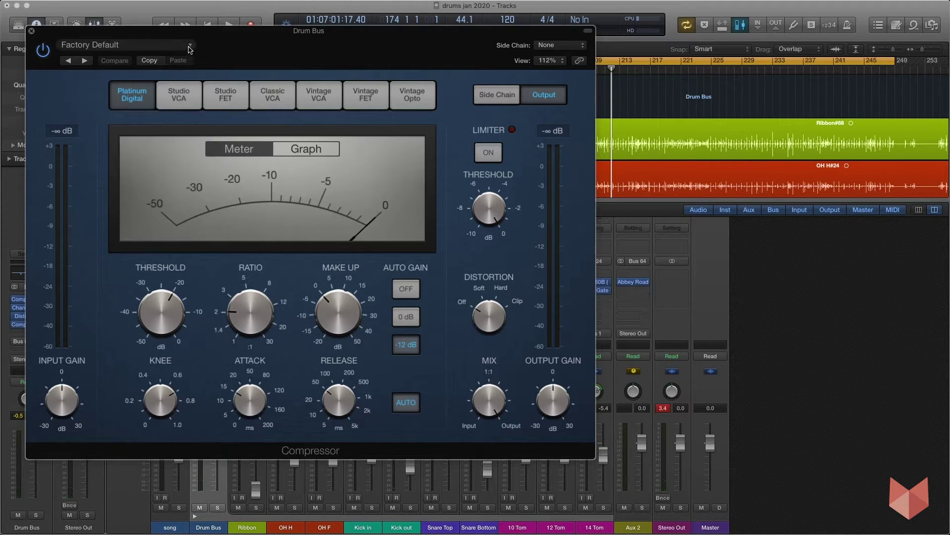
Bring up the new compressor's preset list with the Compressor Tools presets showing.
left_click(190, 48)
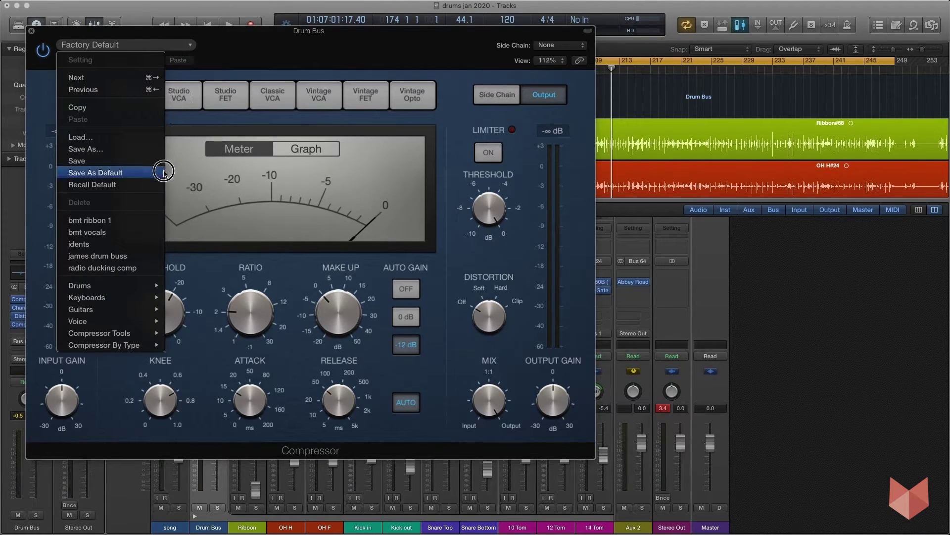
mouse_move(138, 326)
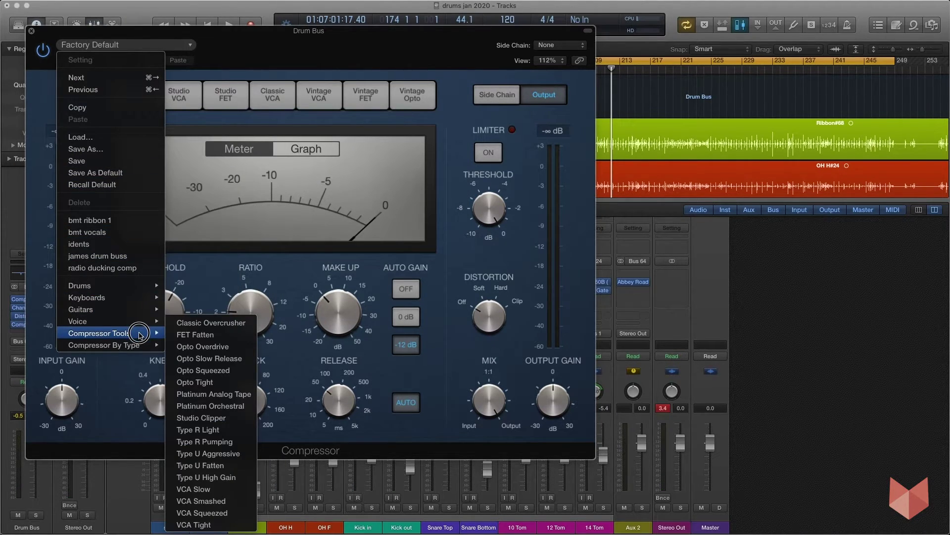
left_click(193, 45)
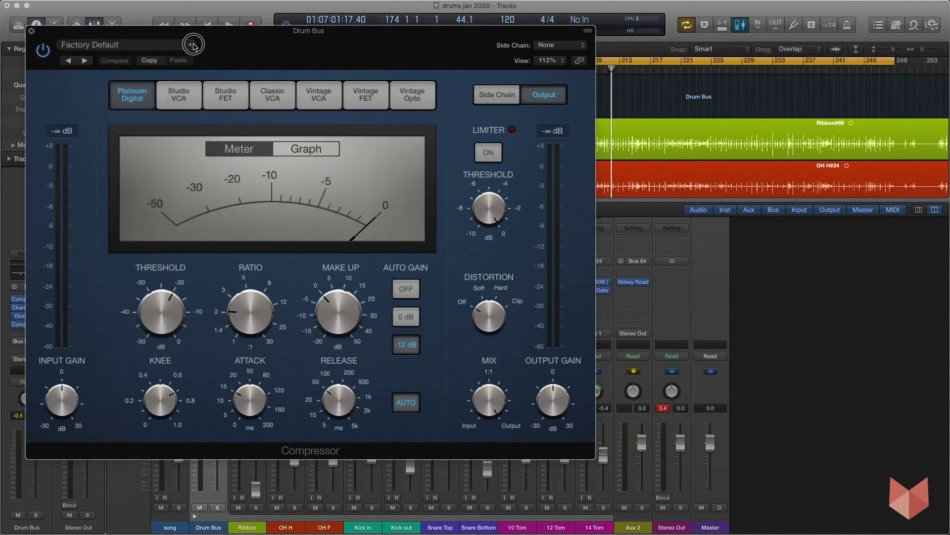
left_click(192, 45)
mouse_move(141, 337)
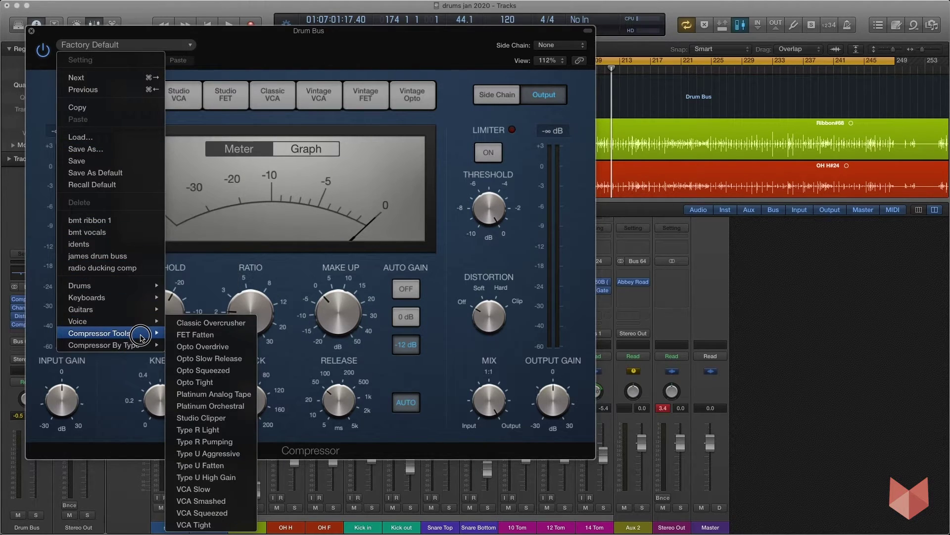
Load the Type R Pumping preset and blend its mix to nearly fully wet.
left_click(193, 442)
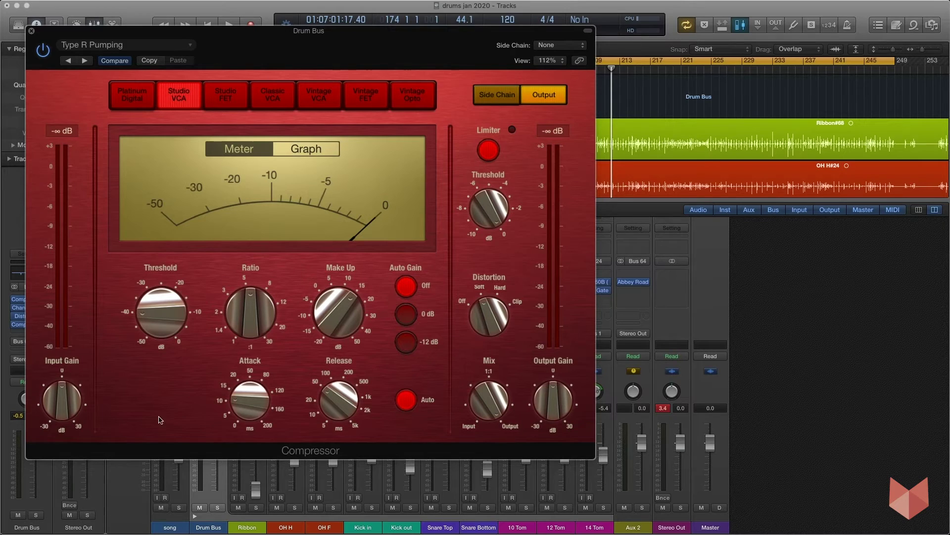
left_click_drag(490, 394, 497, 530)
left_click_drag(484, 426, 489, 436)
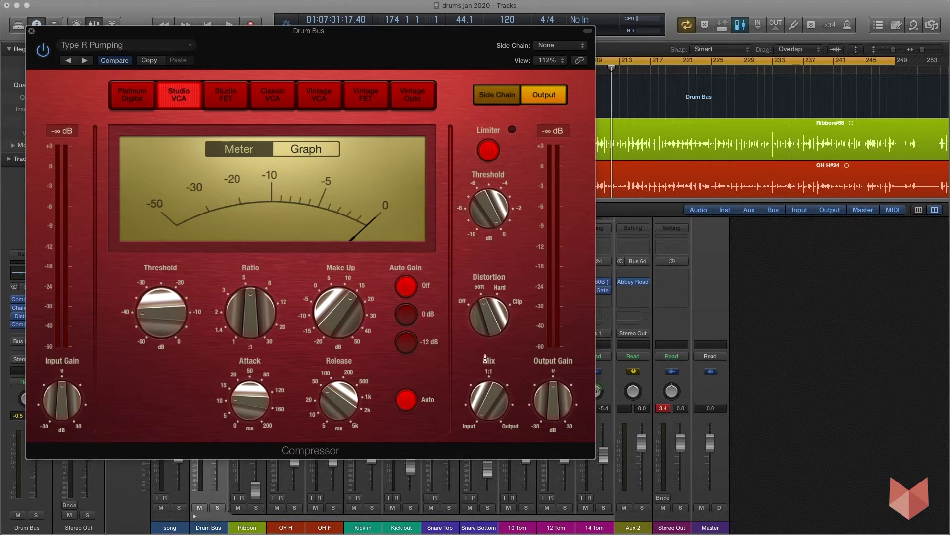
left_click_drag(486, 410, 507, 193)
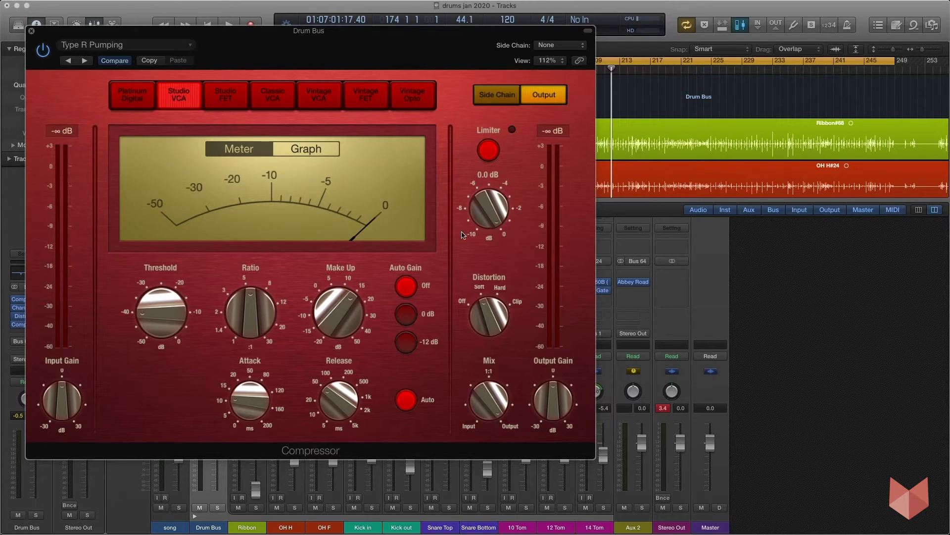
Lower the make-up gain from 15 dB to about 4 dB while the drums play.
left_click_drag(327, 41, 444, 52)
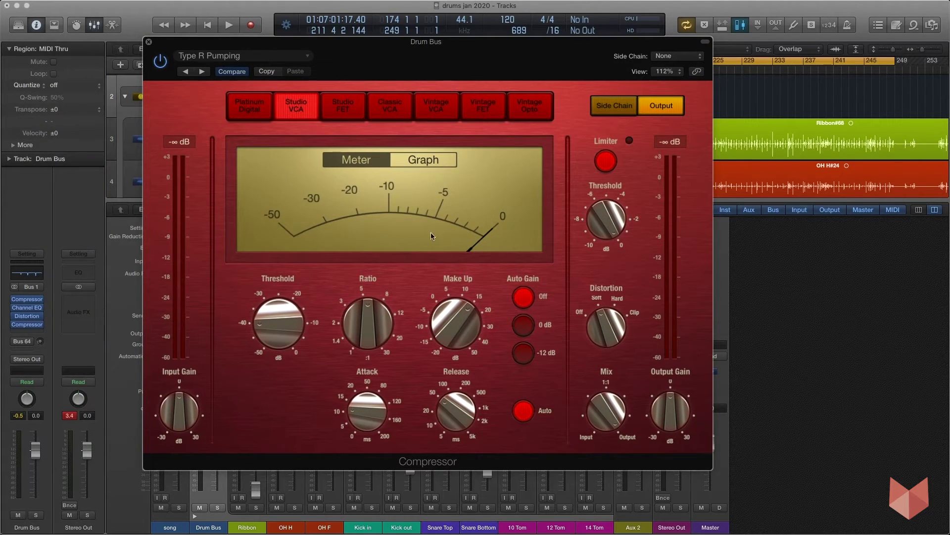
left_click_drag(457, 318, 463, 364)
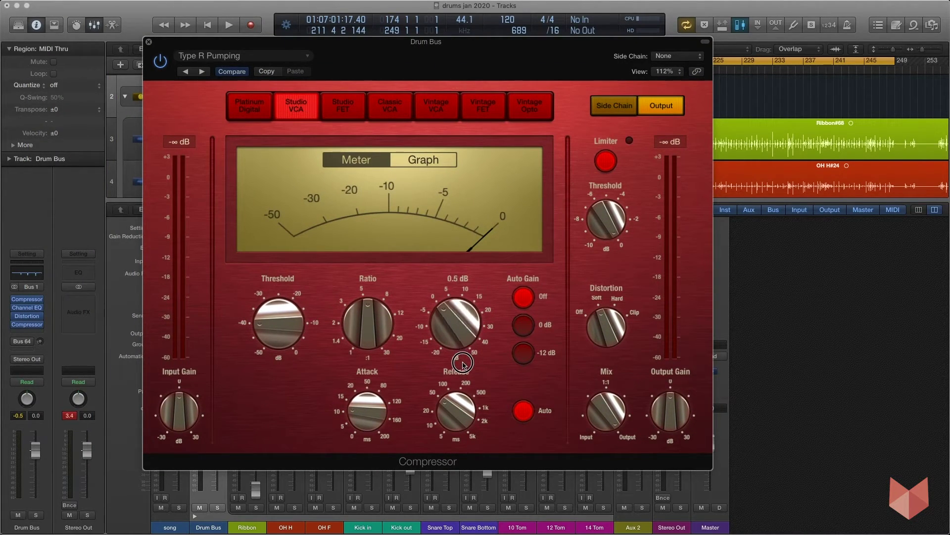
key("space")
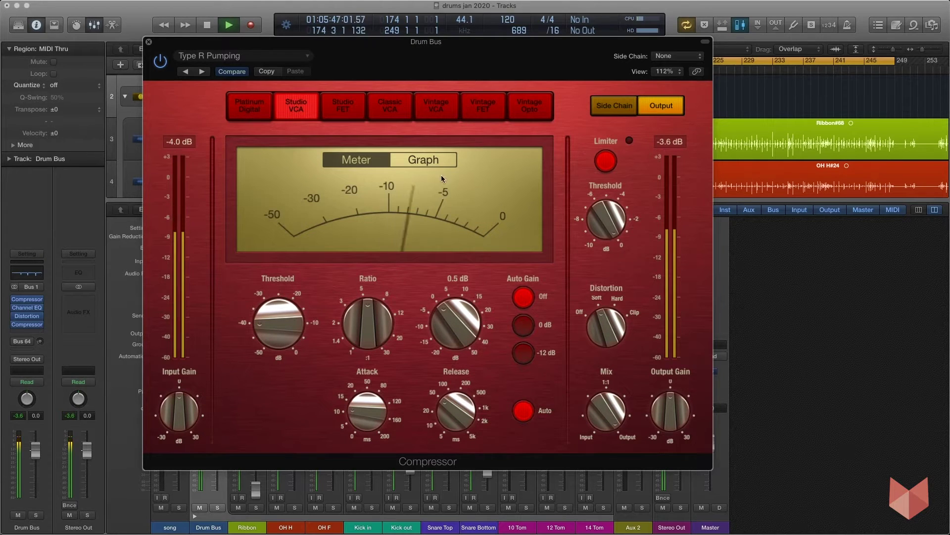
left_click_drag(444, 317, 444, 307)
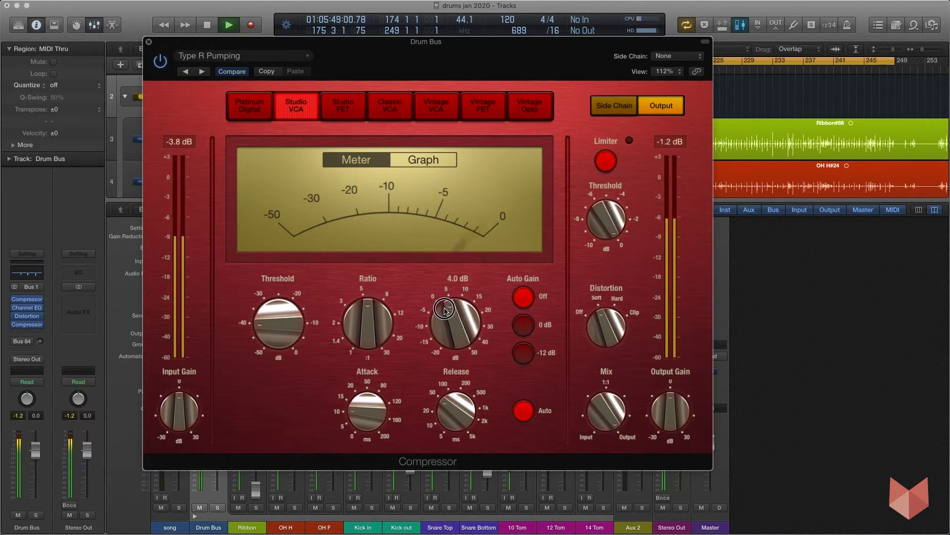
left_click_drag(429, 61, 560, 52)
key("space")
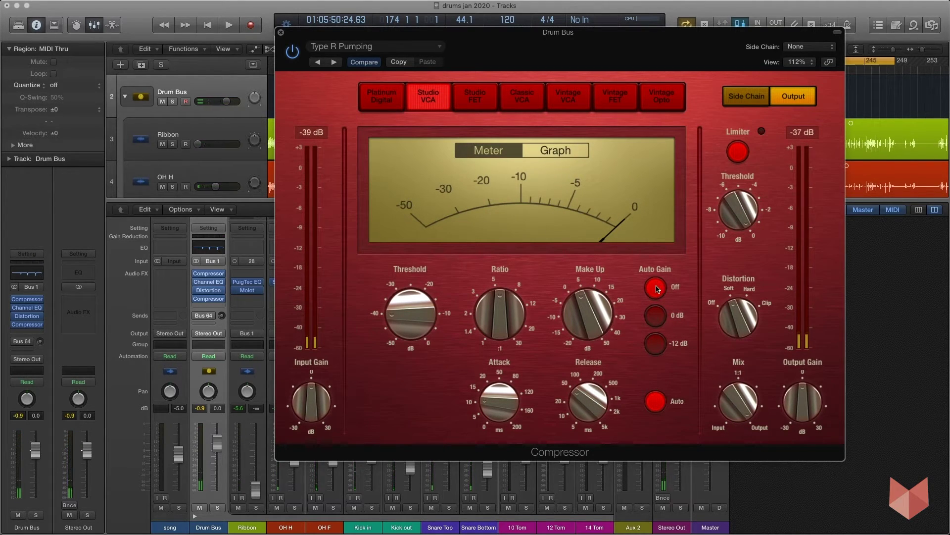
Audition the drums and settle the compressor mix at about 94 %.
key("space")
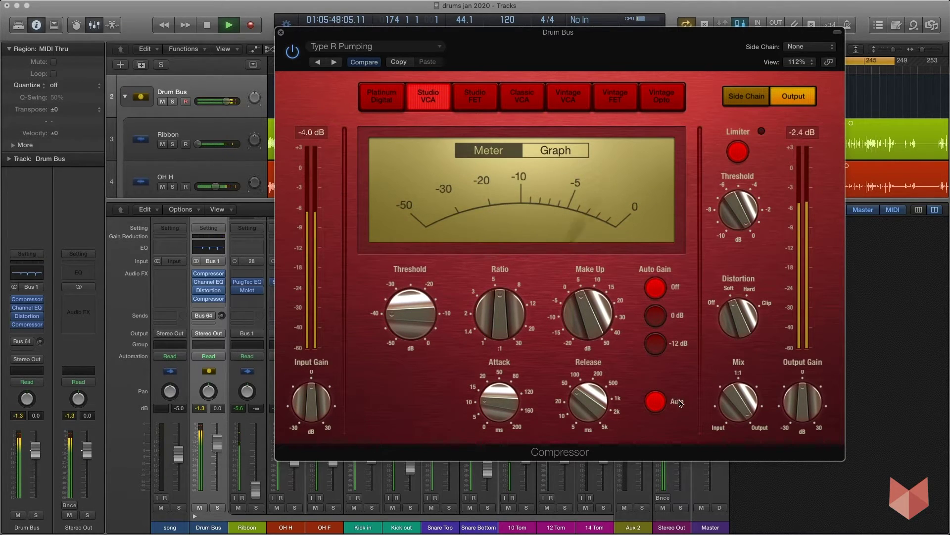
mouse_move(736, 391)
key("space")
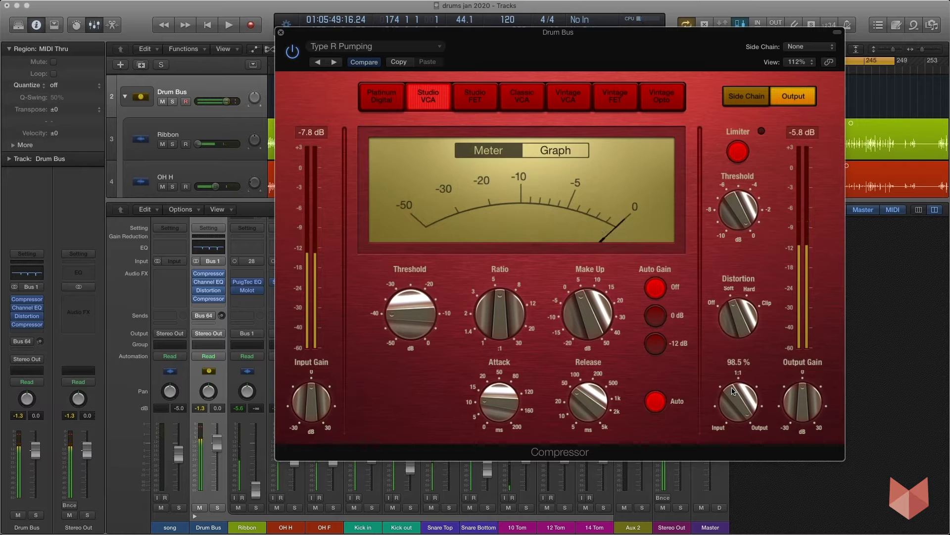
left_click_drag(733, 391, 733, 361)
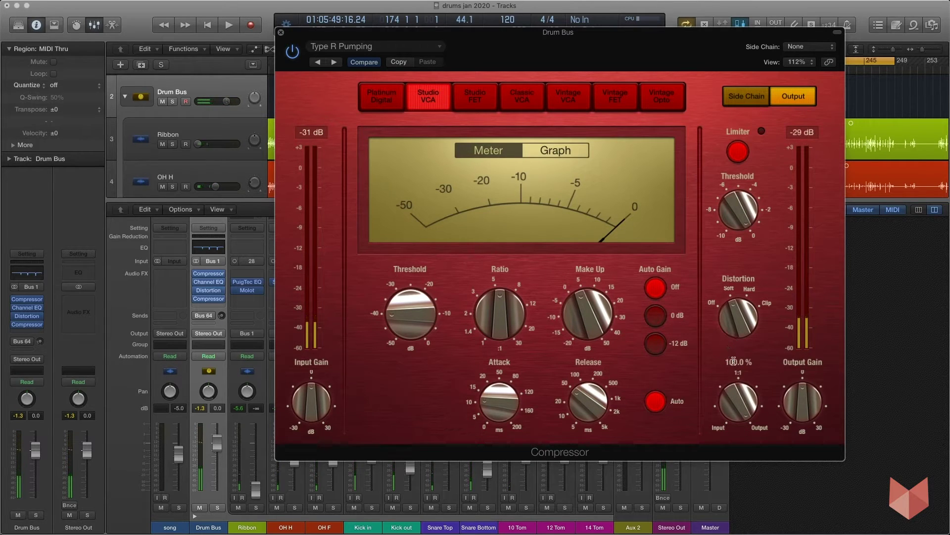
key("space")
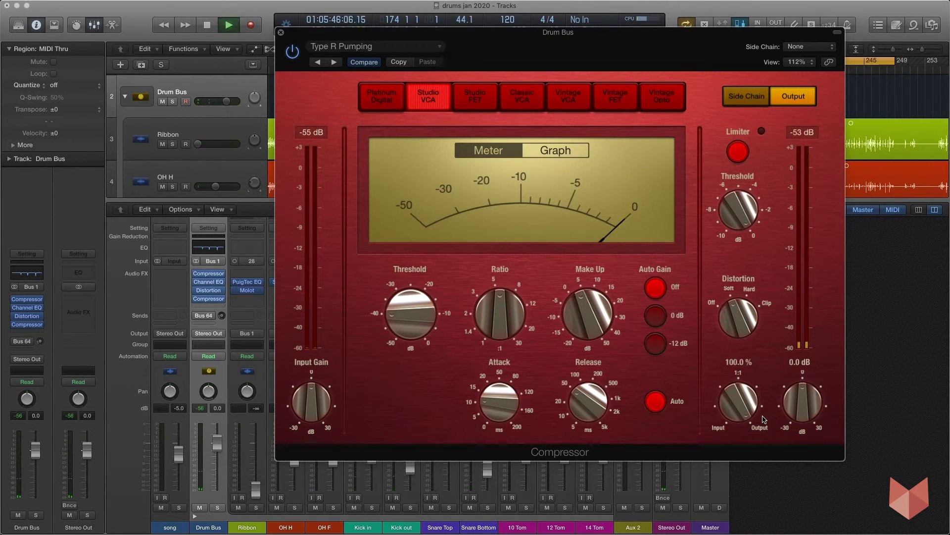
left_click_drag(736, 395, 740, 499)
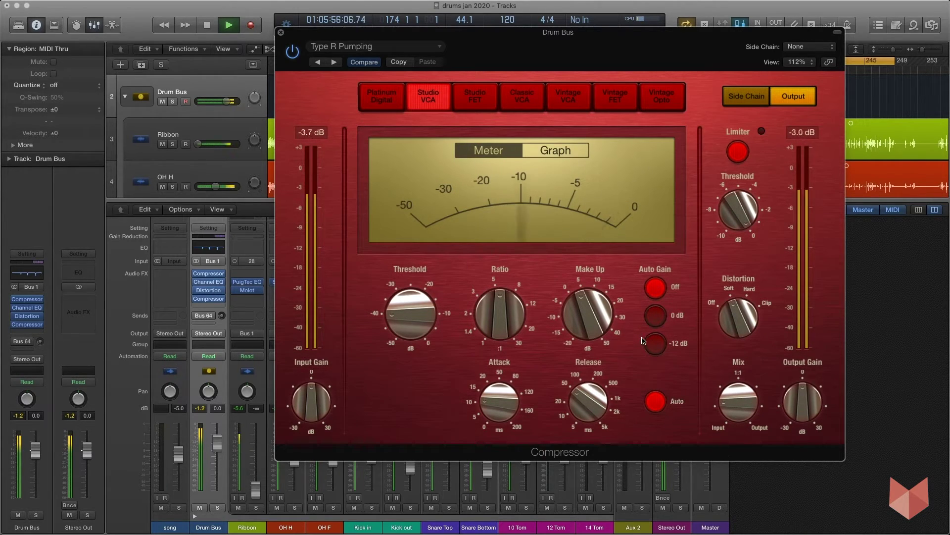
Trim the make-up gain slightly lower and set output gain to about 0 dB.
left_click_drag(618, 31, 680, 27)
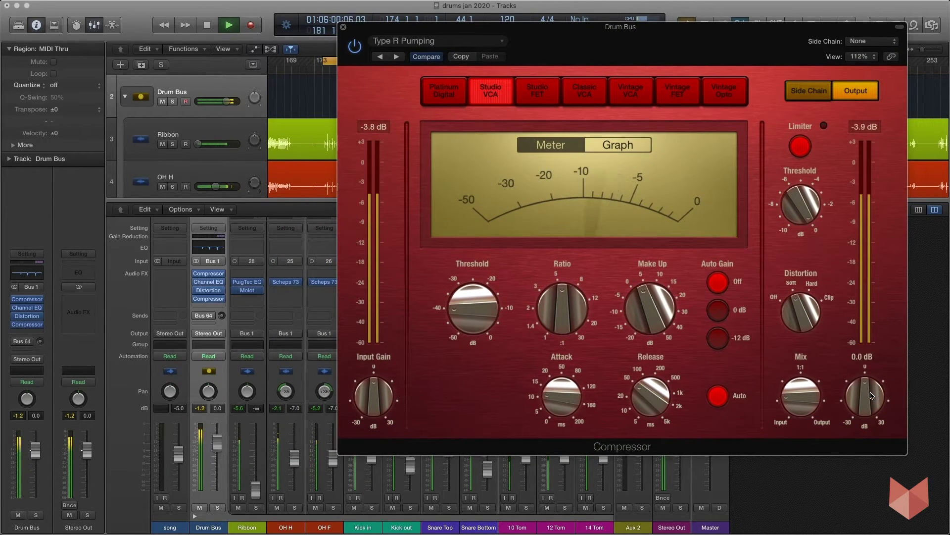
left_click_drag(652, 297, 652, 300)
left_click_drag(866, 396, 867, 389)
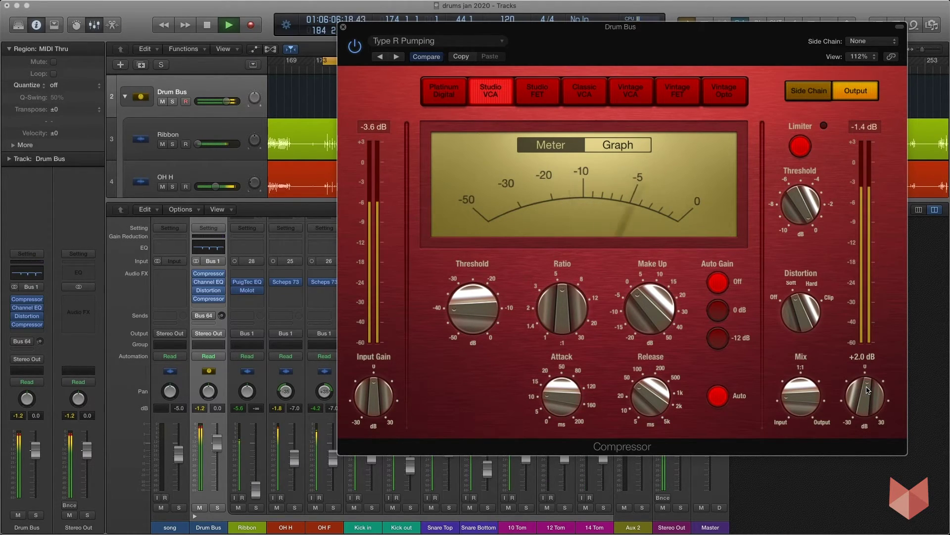
Close the compressor, then bypass and re-enable all four Drum Bus effects to compare.
left_click(344, 29)
mouse_move(197, 299)
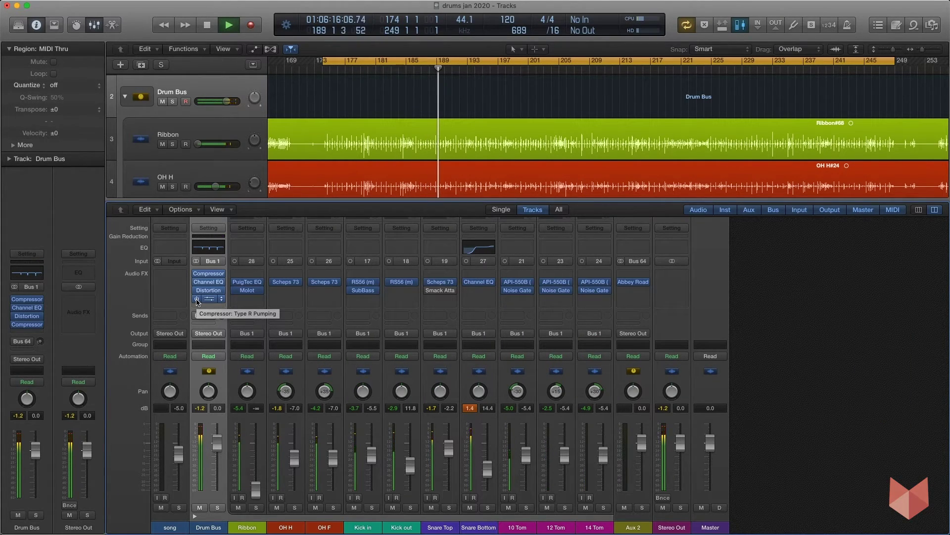
left_click(197, 300)
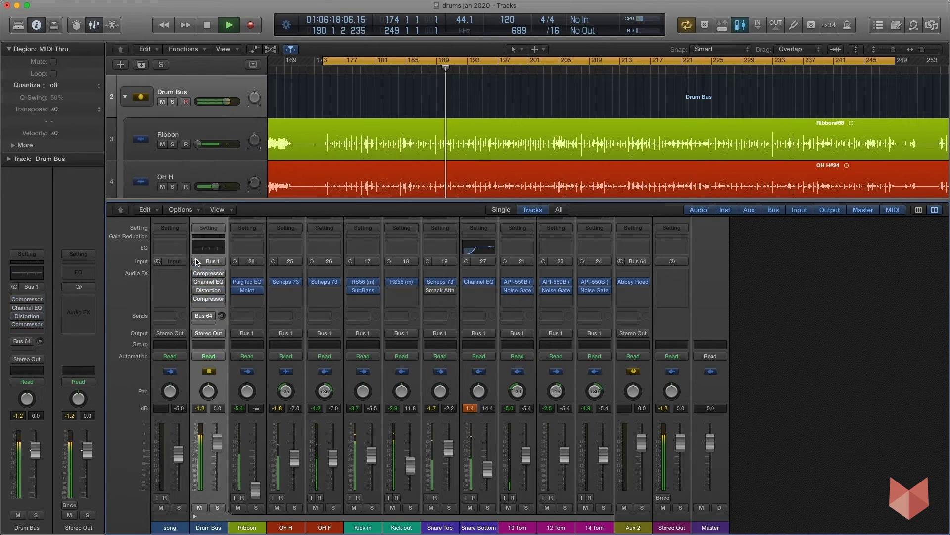
mouse_move(197, 275)
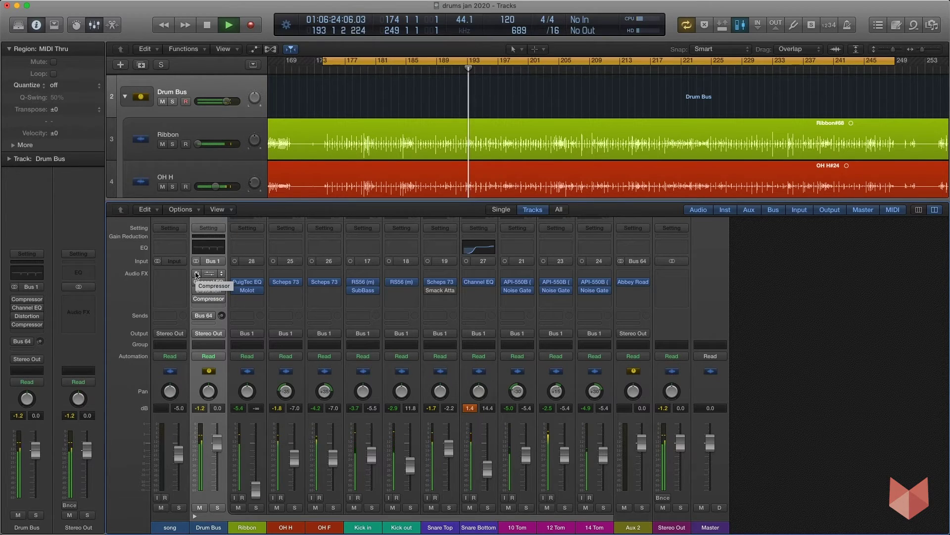
left_click(196, 274, "alt")
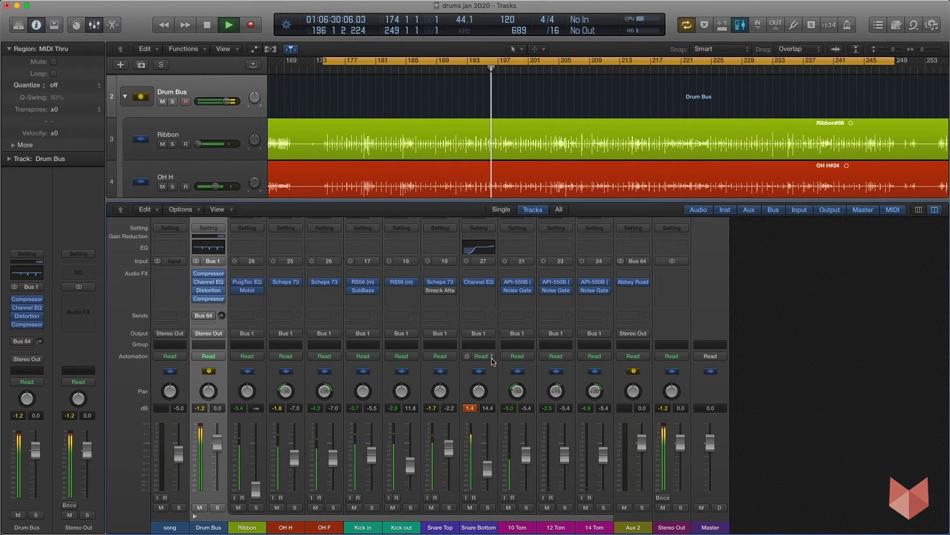
key("space")
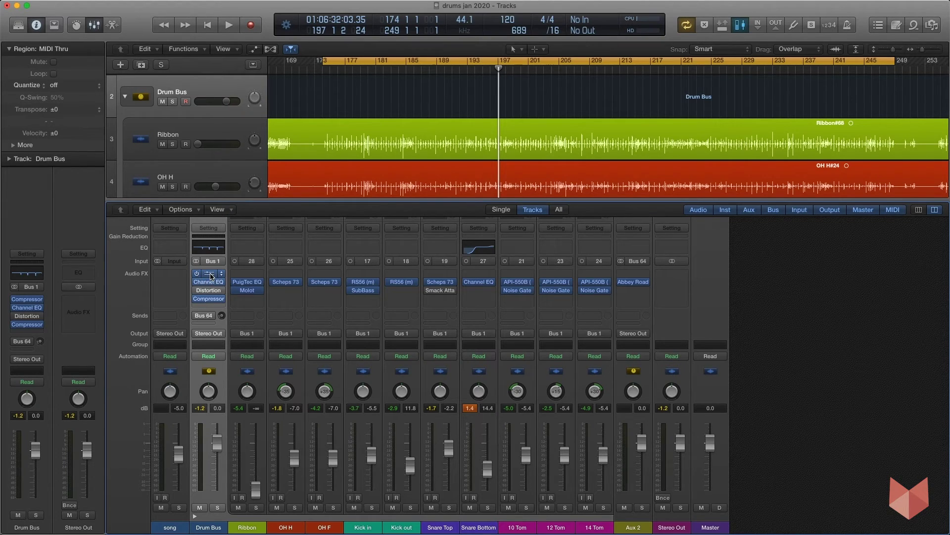
Lower the first Drum Bus Compressor's threshold to about −29 dB.
left_click(210, 274)
mouse_move(387, 335)
left_mouse_down()
mouse_move(372, 319)
mouse_move(376, 341)
left_mouse_up()
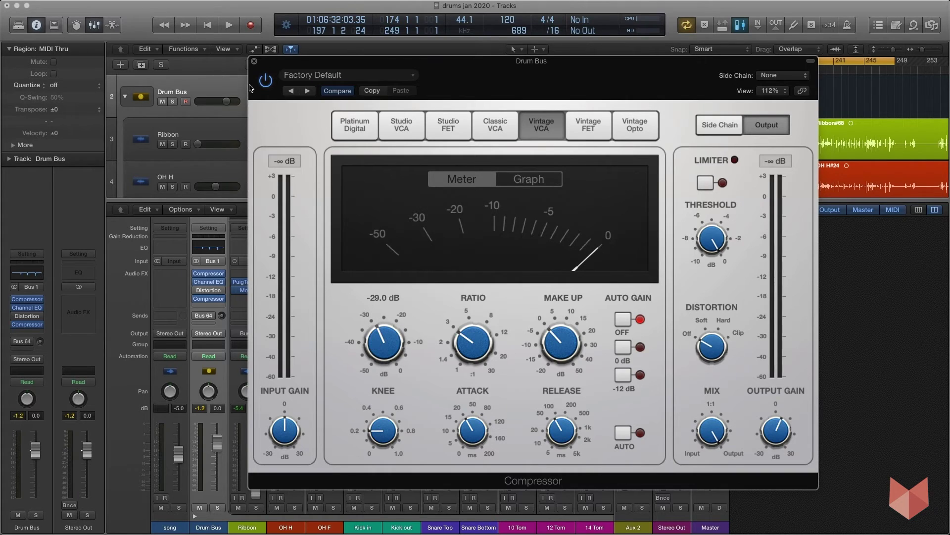
left_click(255, 62)
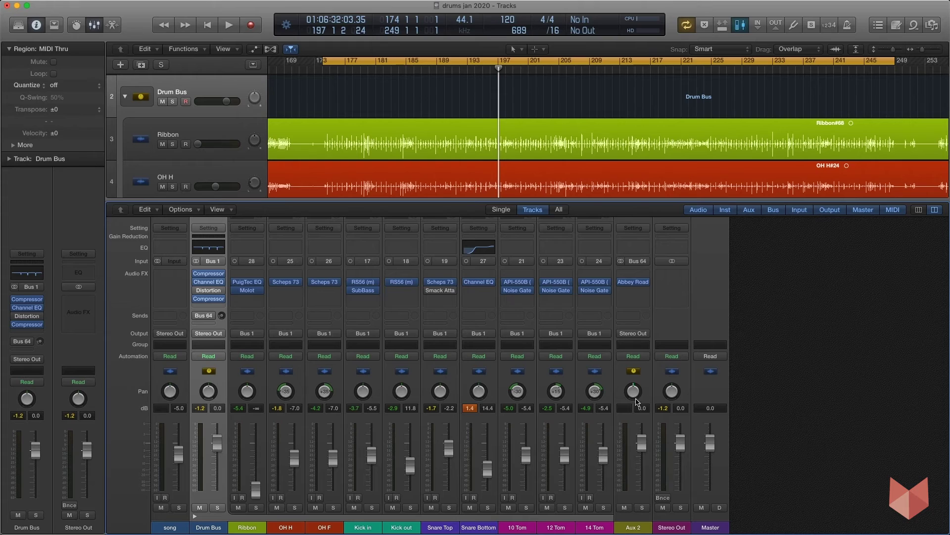
Insert a stereo Limiter (Dynamics > Limiter > Stereo) on the Stereo Out.
left_click(672, 282)
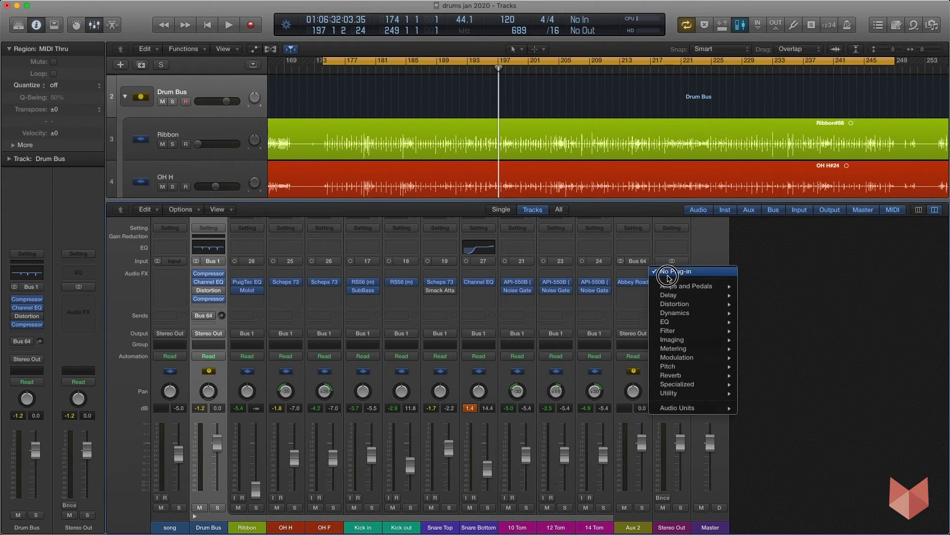
mouse_move(691, 407)
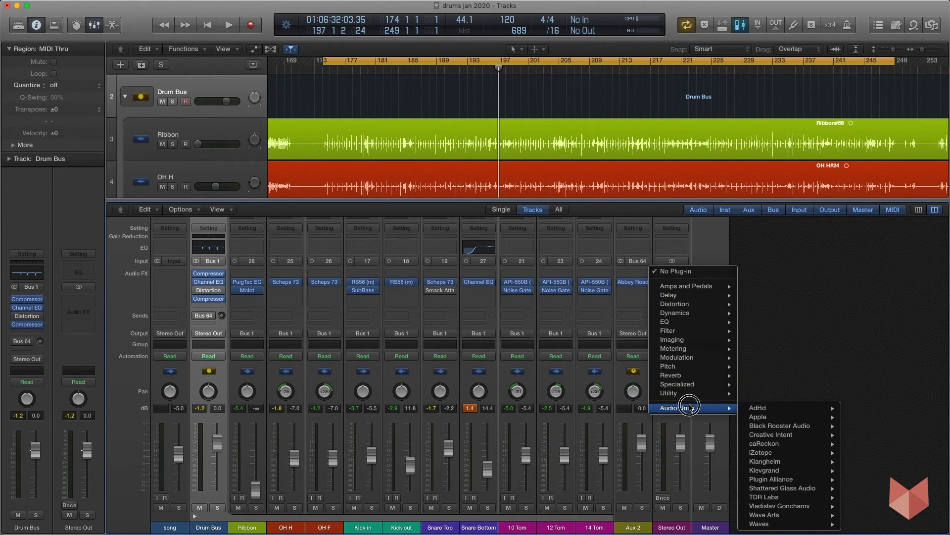
mouse_move(693, 312)
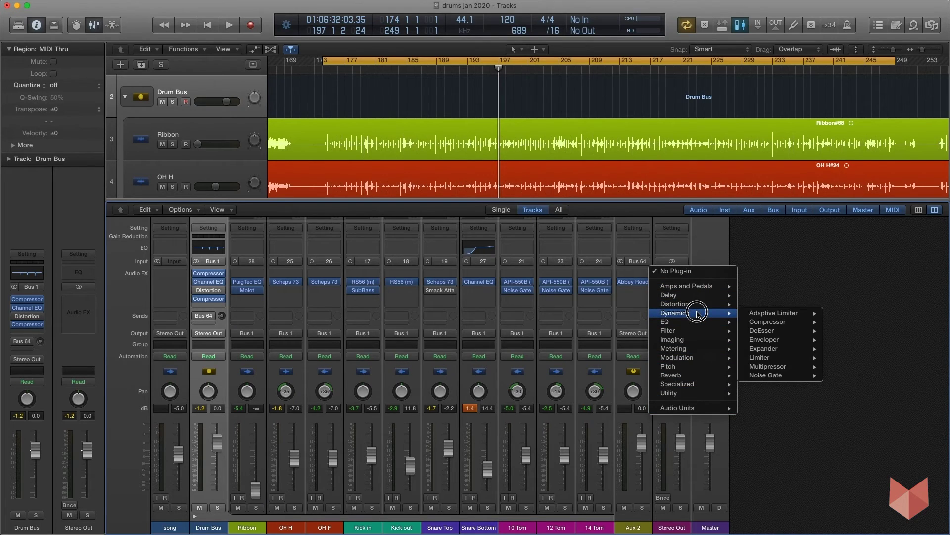
mouse_move(765, 315)
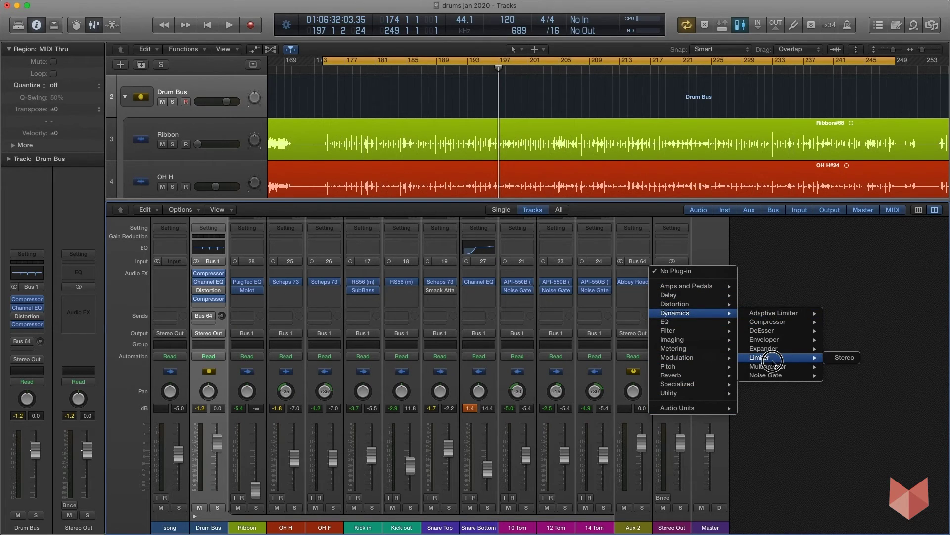
left_click(844, 357)
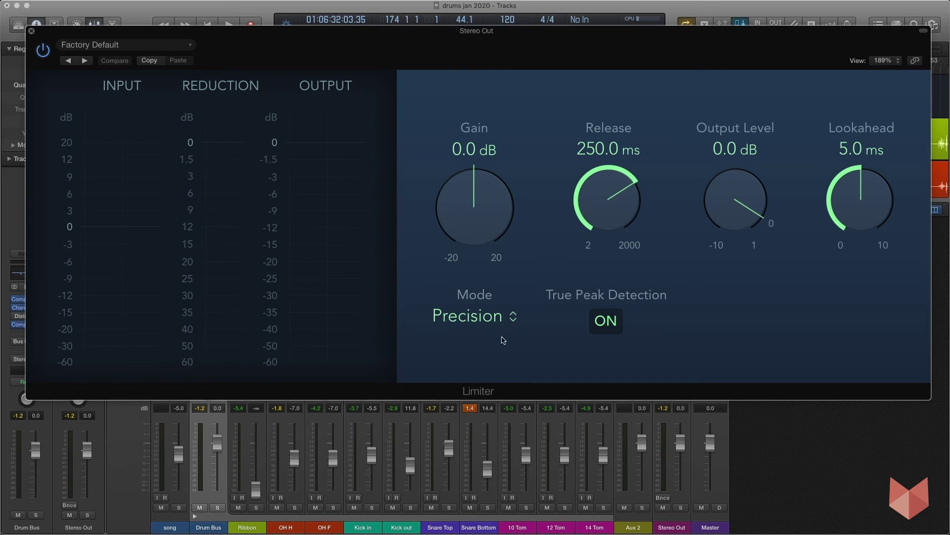
Set the Limiter release to 2.0 ms and gain to +10 dB while auditioning.
left_click_drag(603, 196, 645, 360)
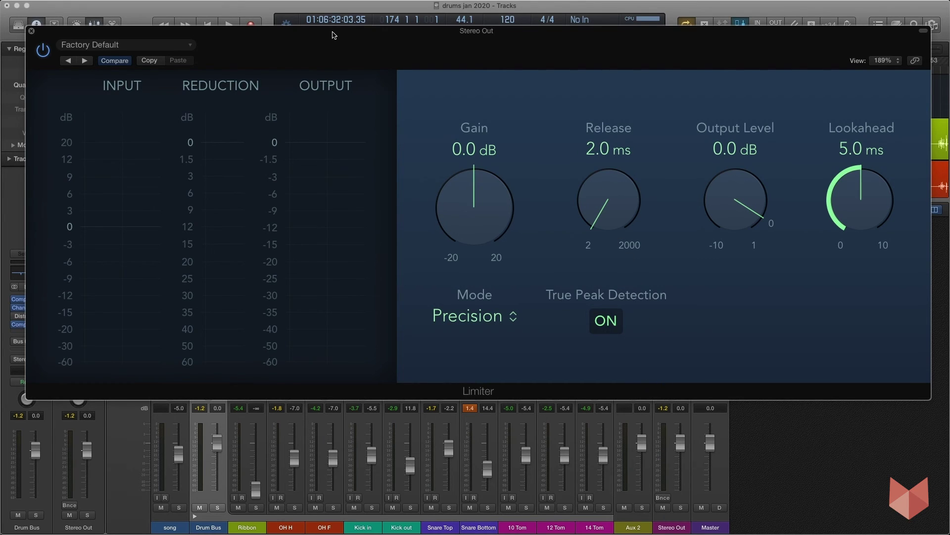
left_click_drag(333, 35, 342, 78)
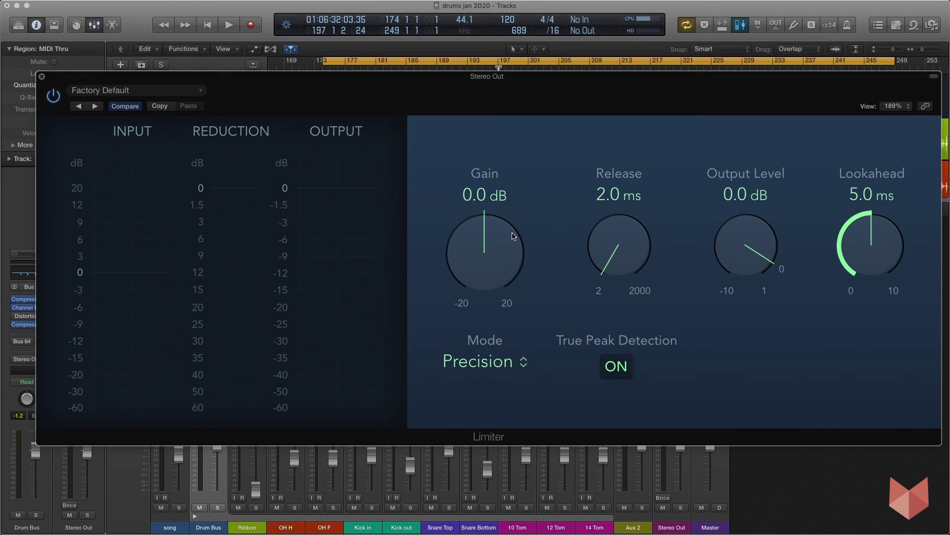
key("space")
left_click_drag(496, 229, 478, 176)
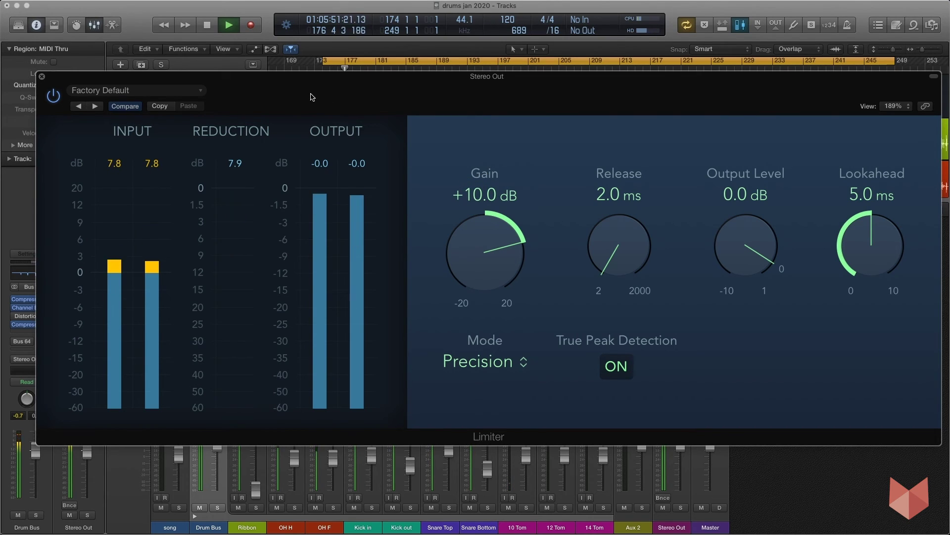
left_click_drag(313, 96, 303, 95)
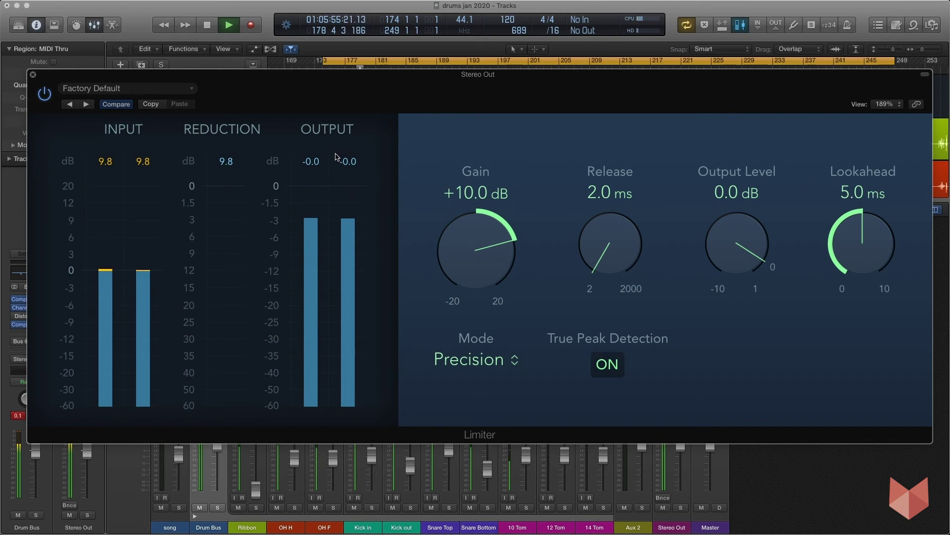
key("space")
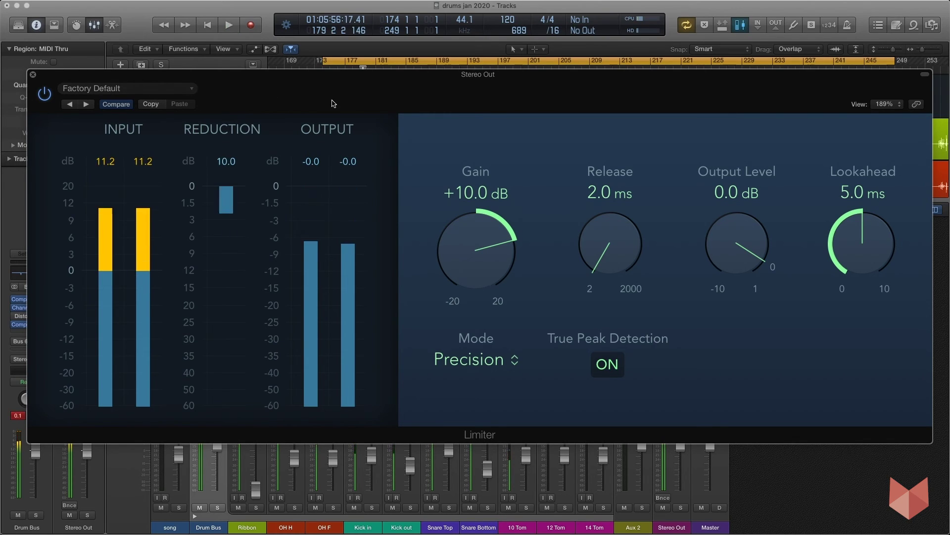
Close the Limiter plug-in window to return to the tracks and mixer.
left_click(33, 75)
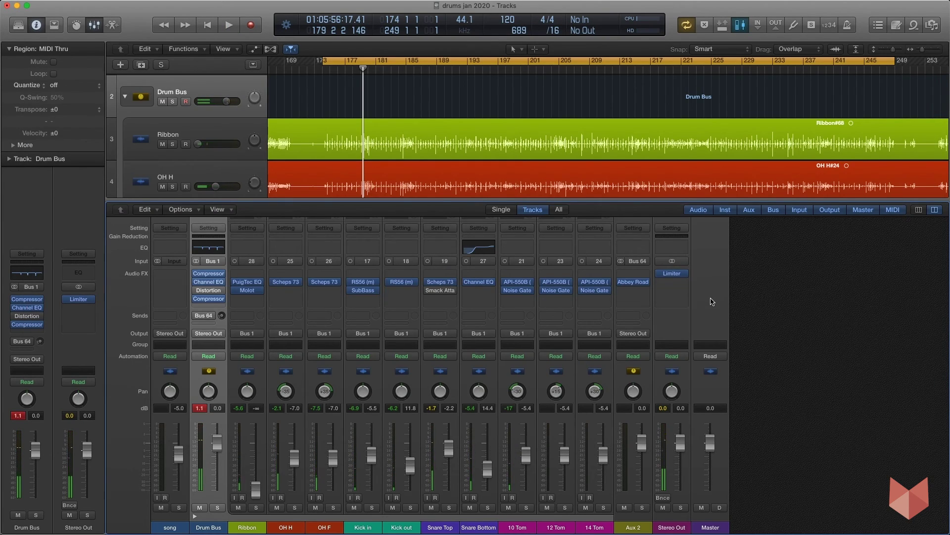